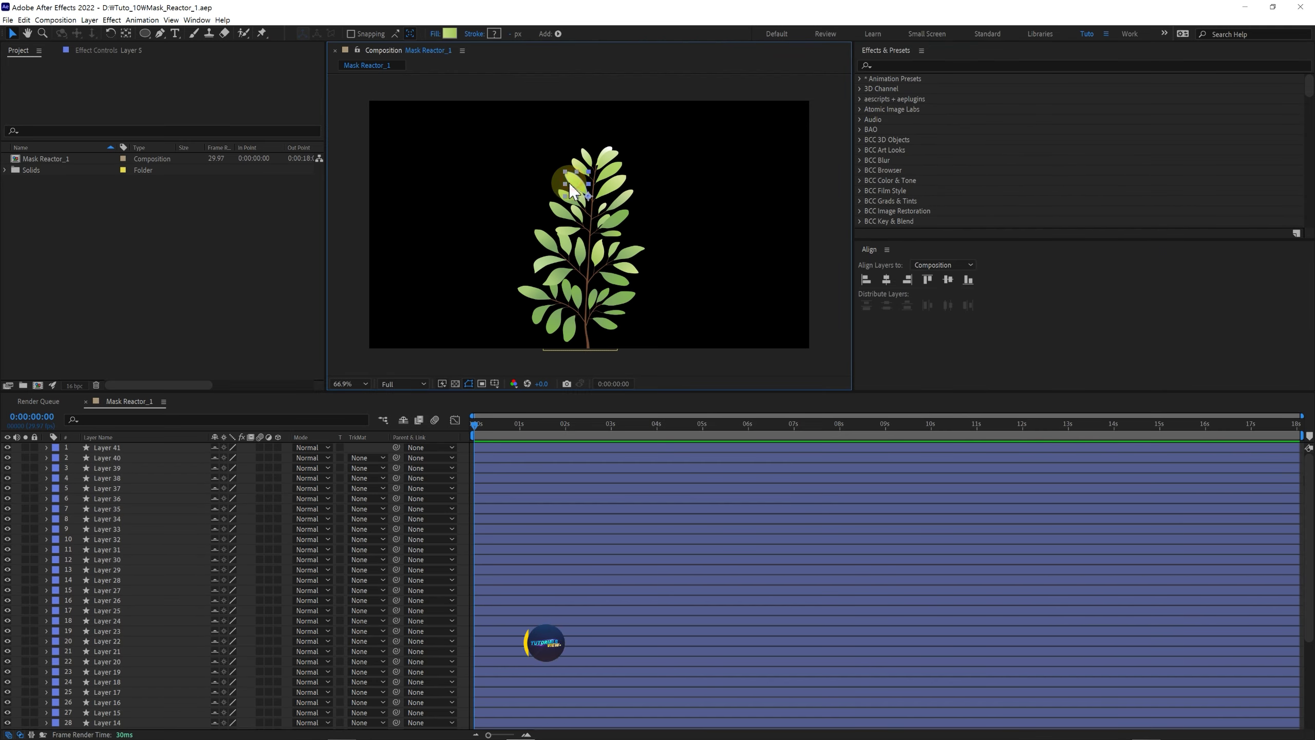
- Inspect individual leaf layers, such as Layer 27 and the lower-right leaf, then clear the selection
drag(569, 188, 554, 159)
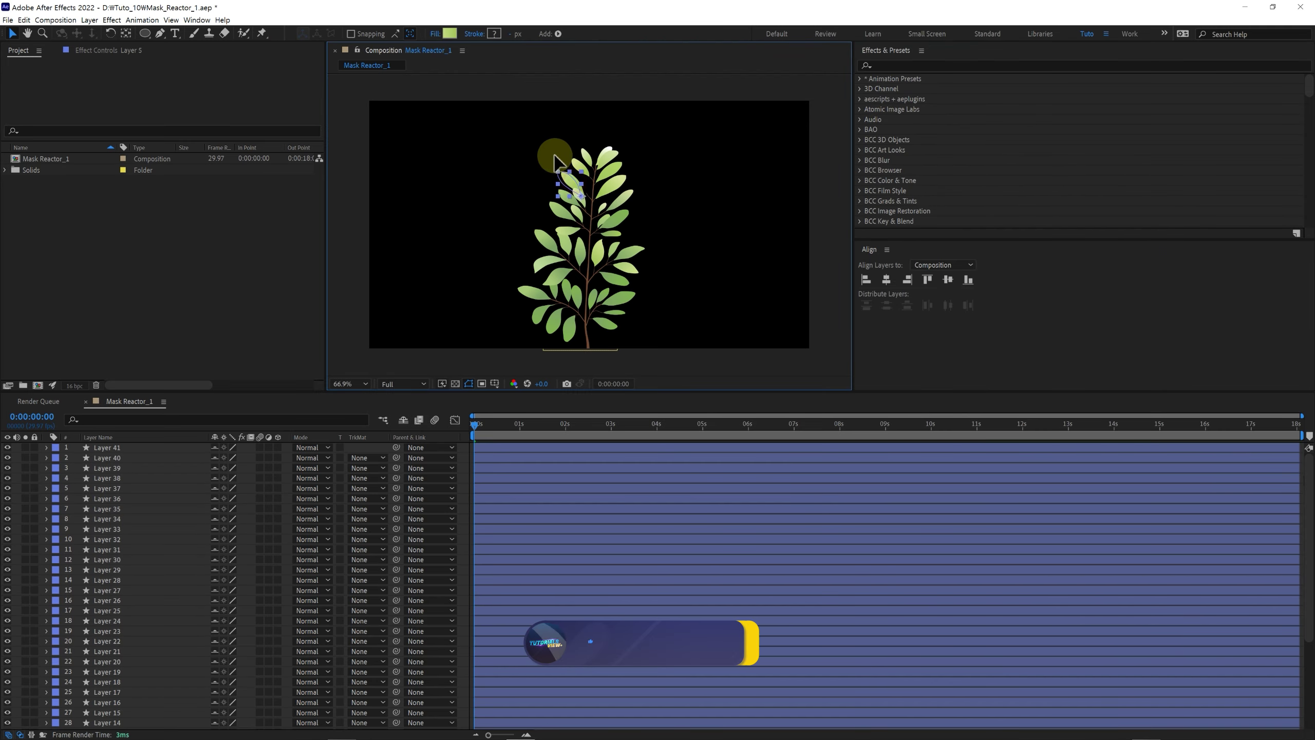
click(515, 259)
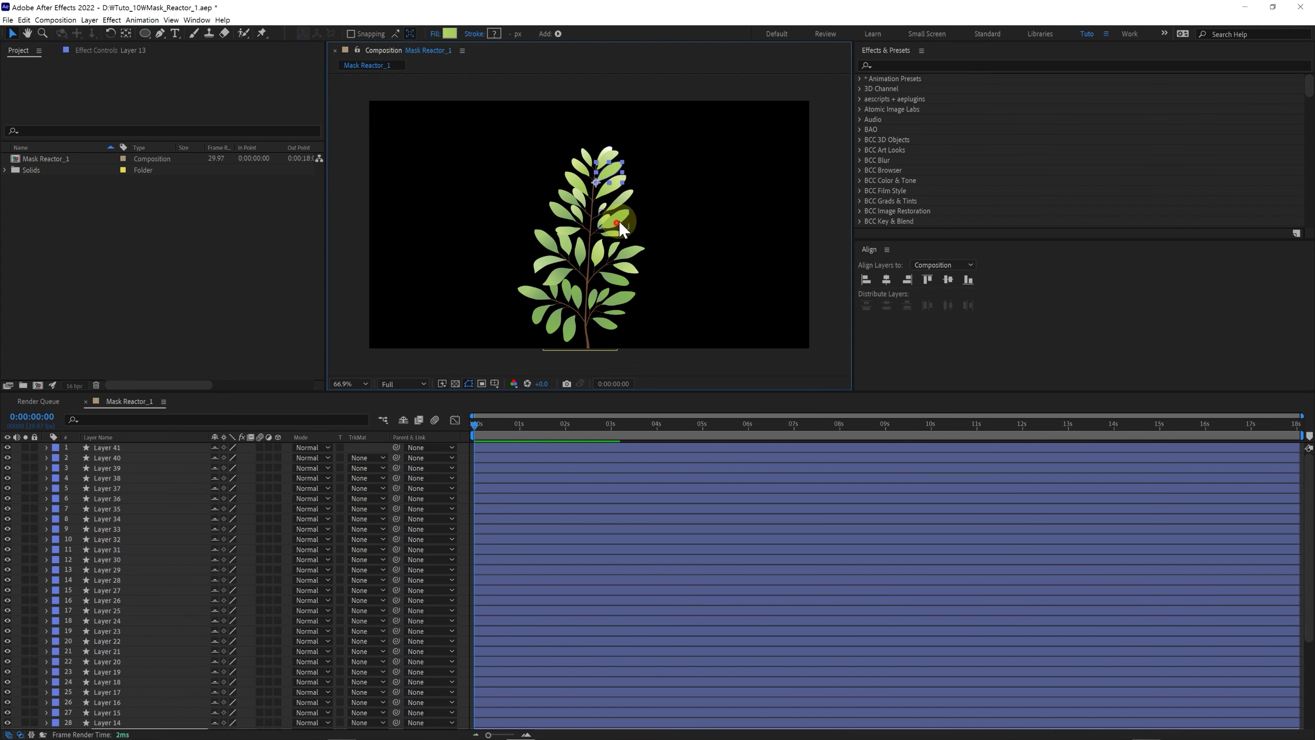
click(615, 255)
click(614, 292)
click(660, 280)
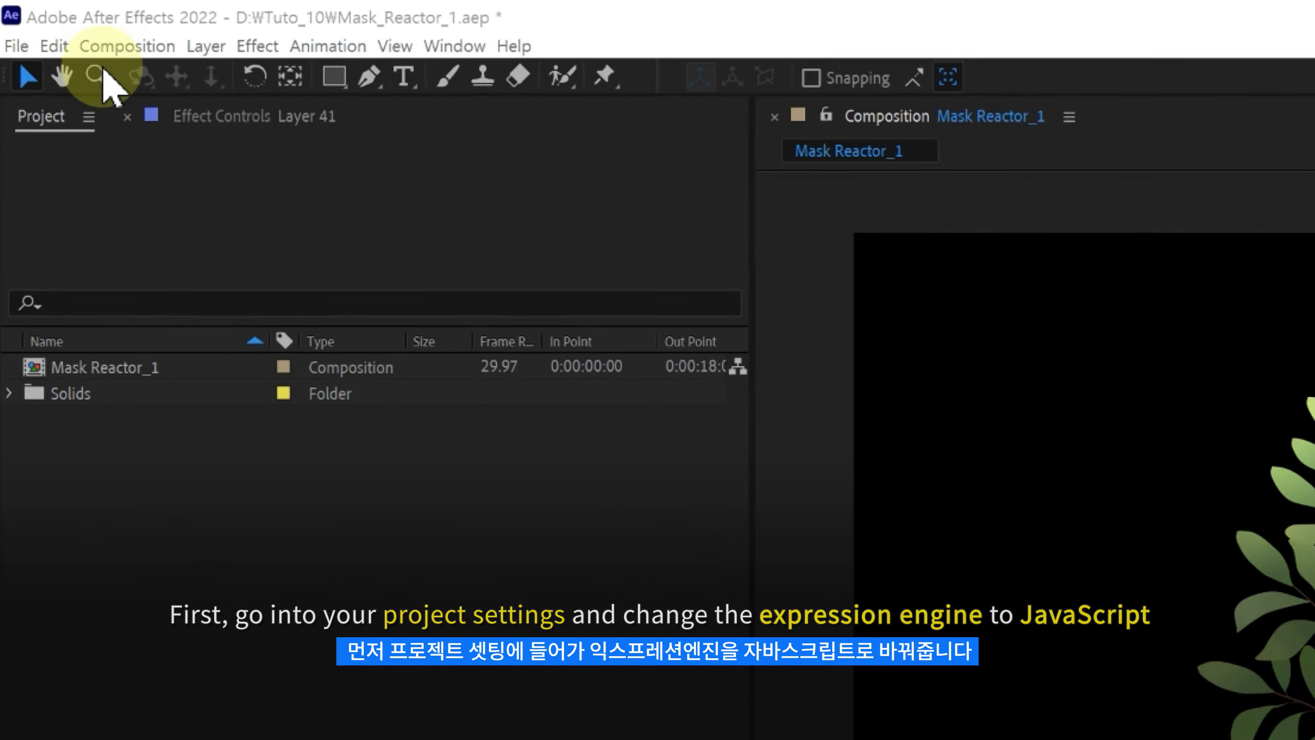
- Set the Expressions Engine to JavaScript in Project Settings and confirm
click(8, 20)
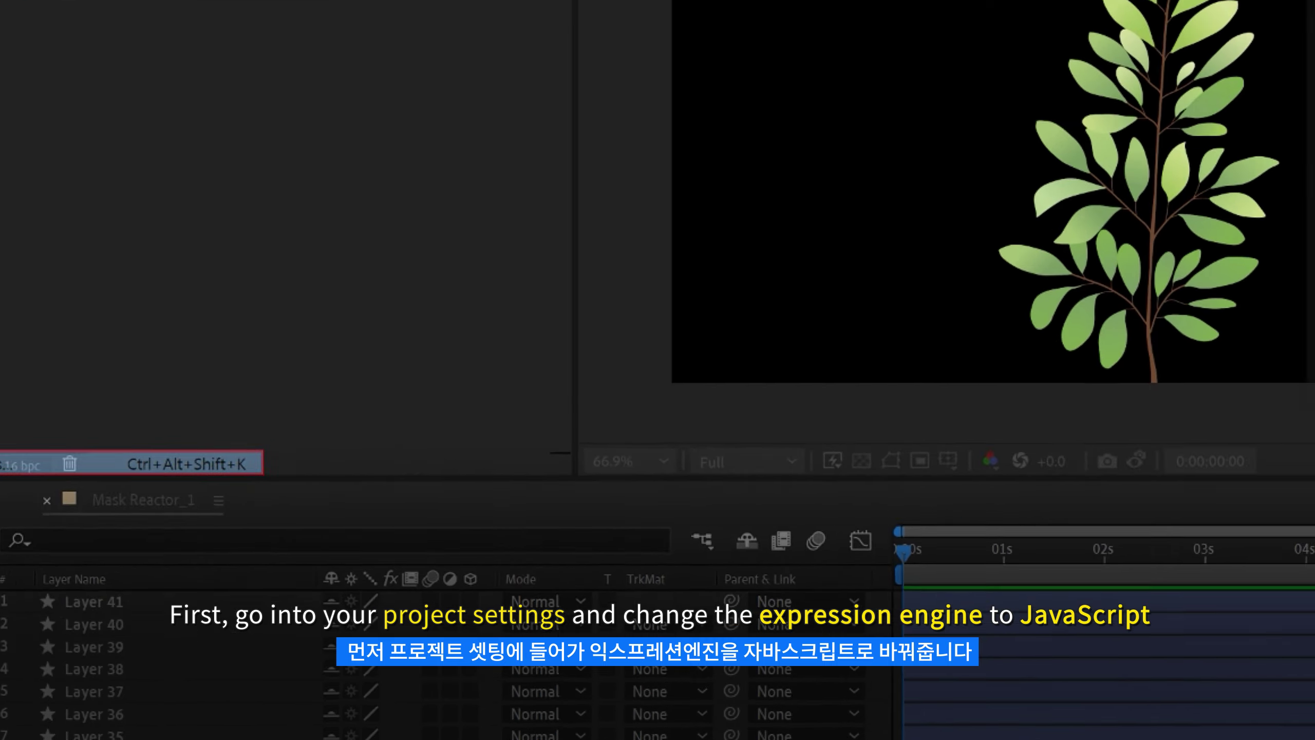
click(107, 432)
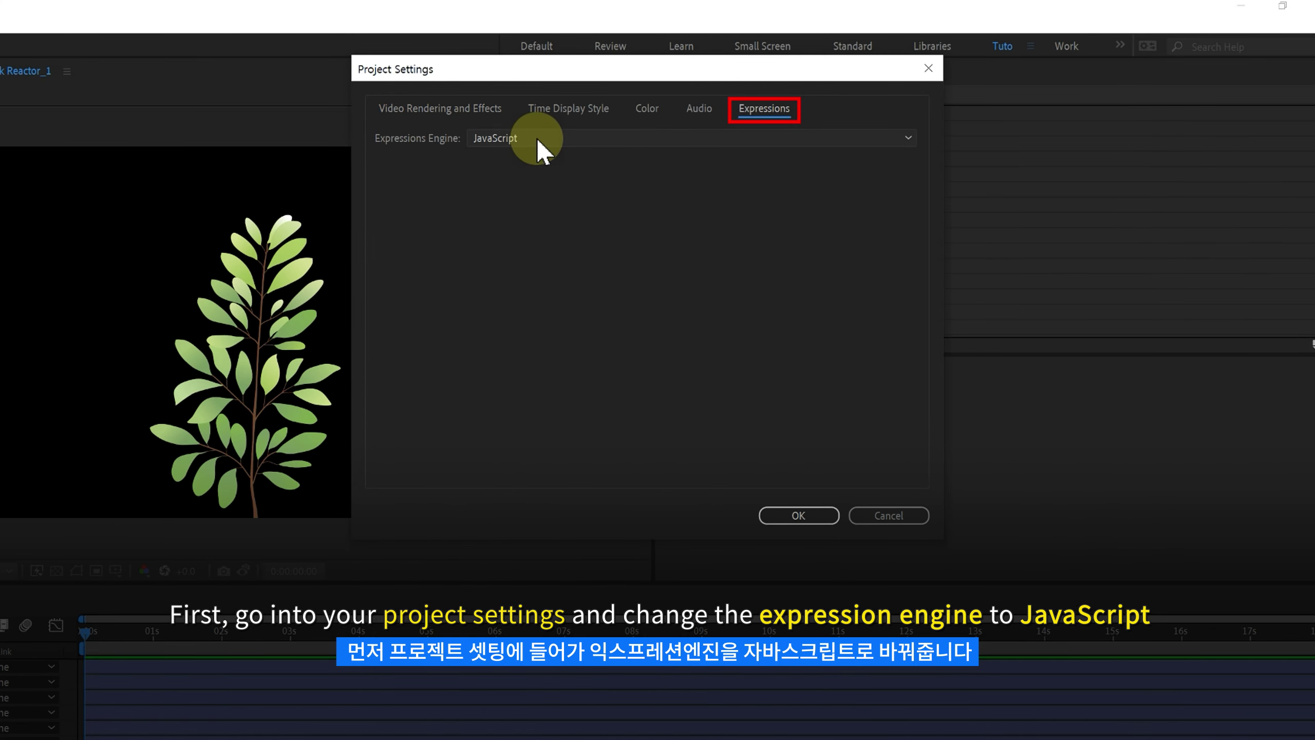
click(537, 139)
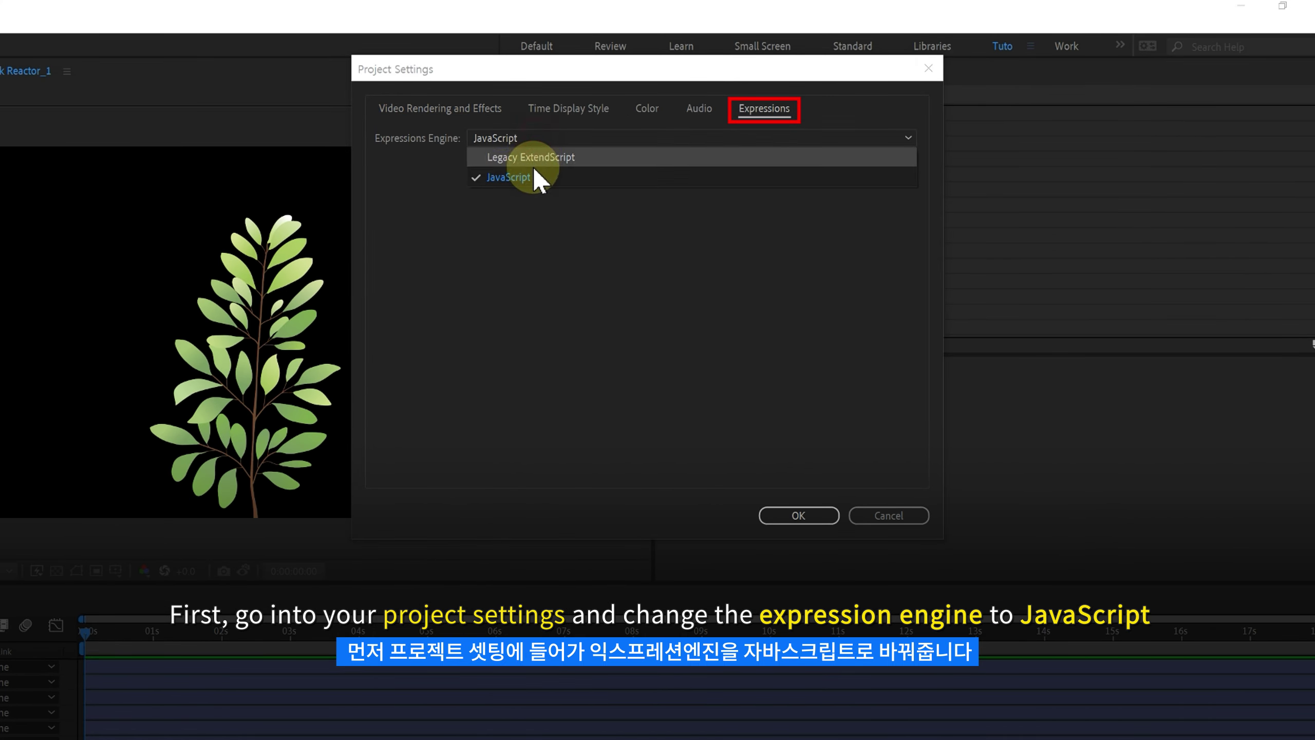
click(500, 179)
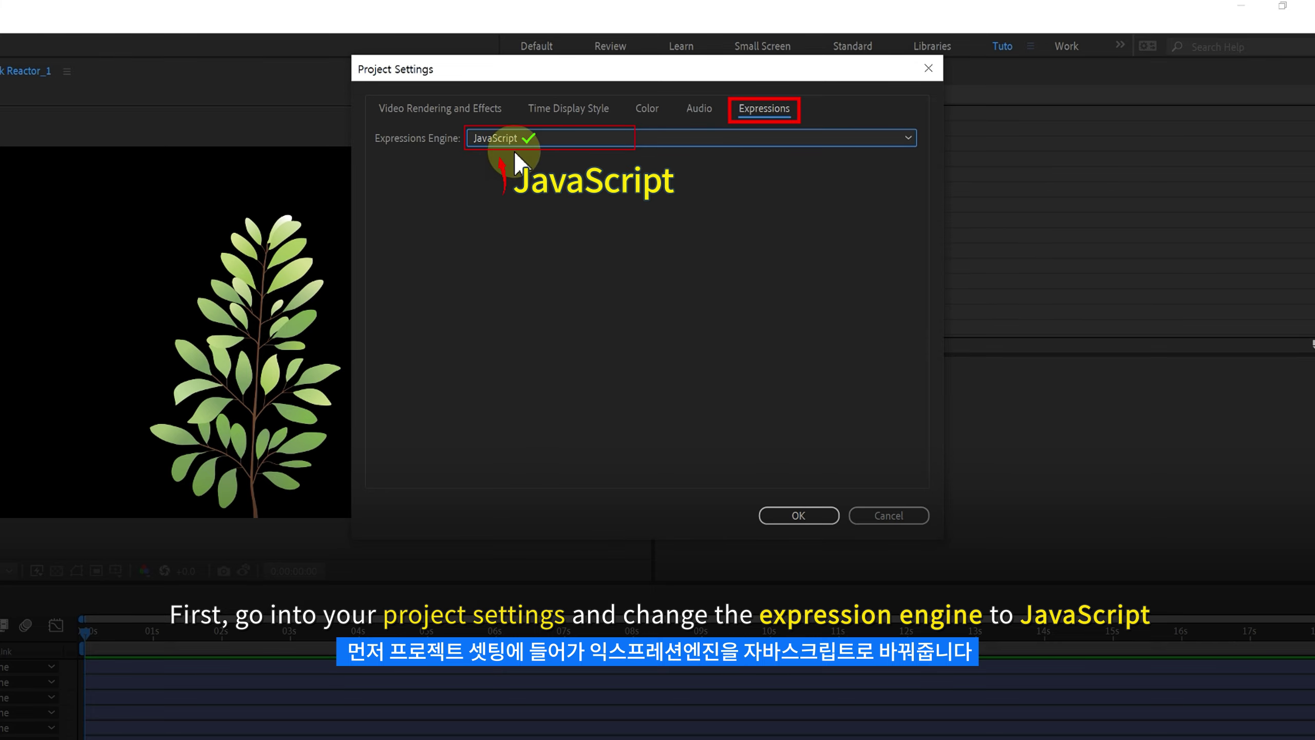
click(798, 515)
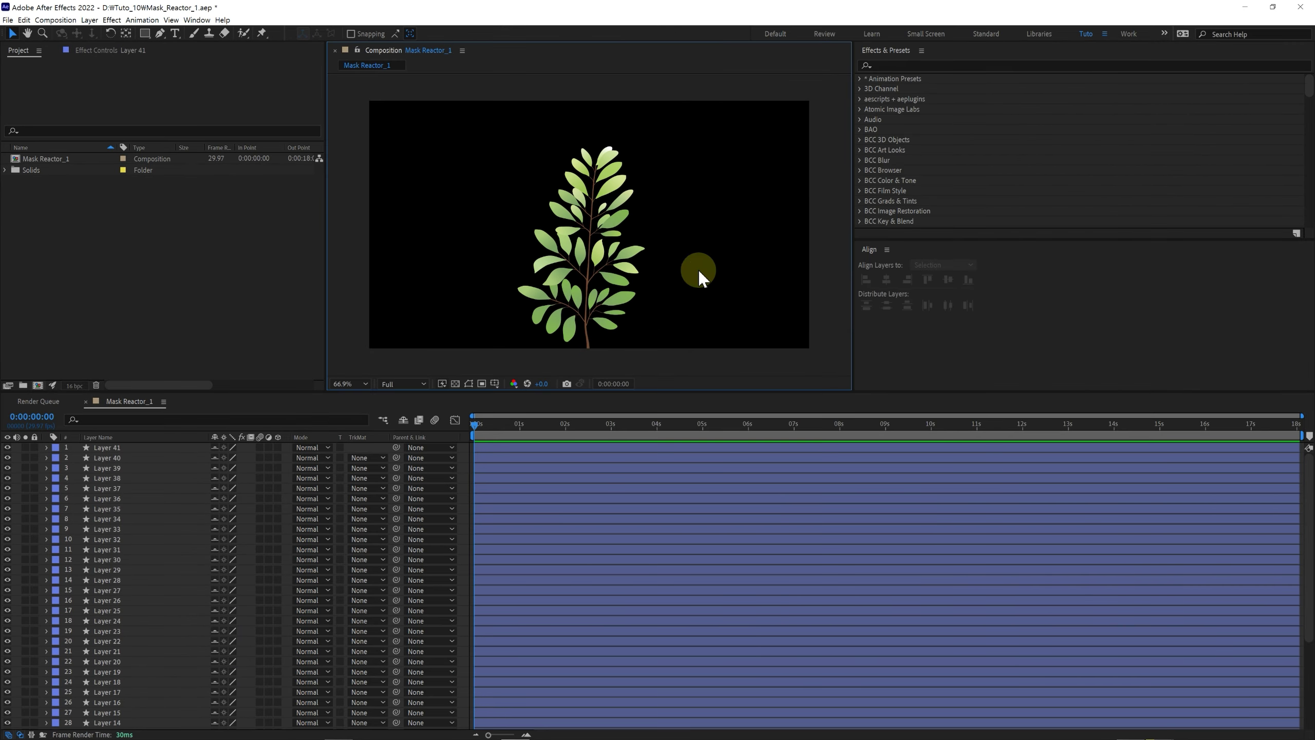
- Keyframe every leaf layer's Scale at 0% at the start and full size near one second
drag(483, 119, 654, 361)
key(s)
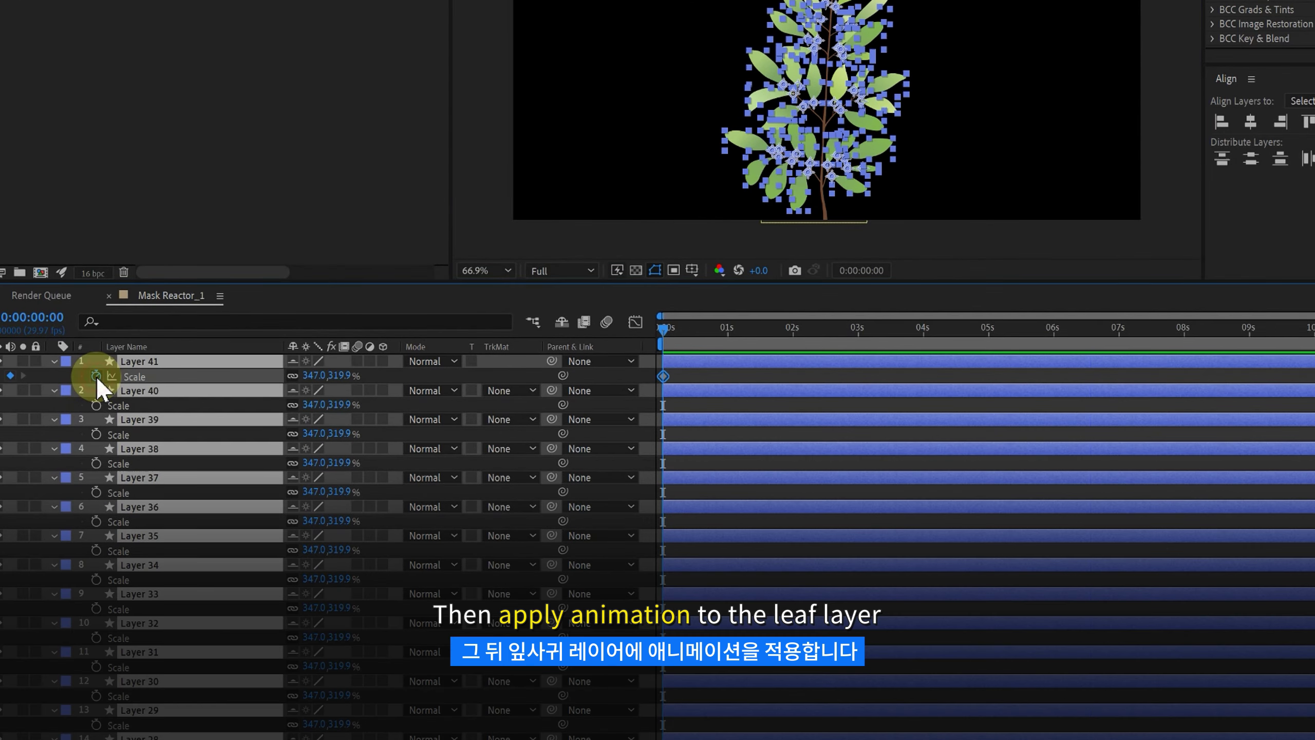
click(96, 376)
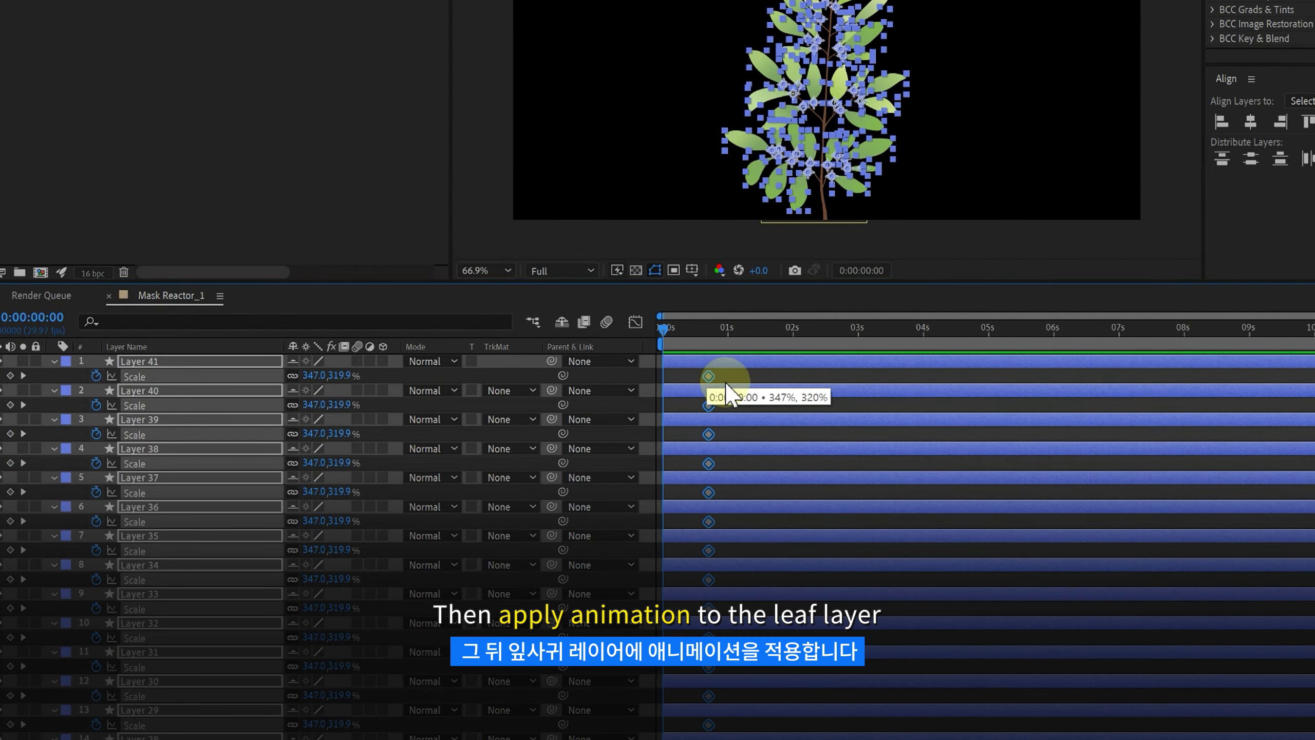
text(0)
key(Return)
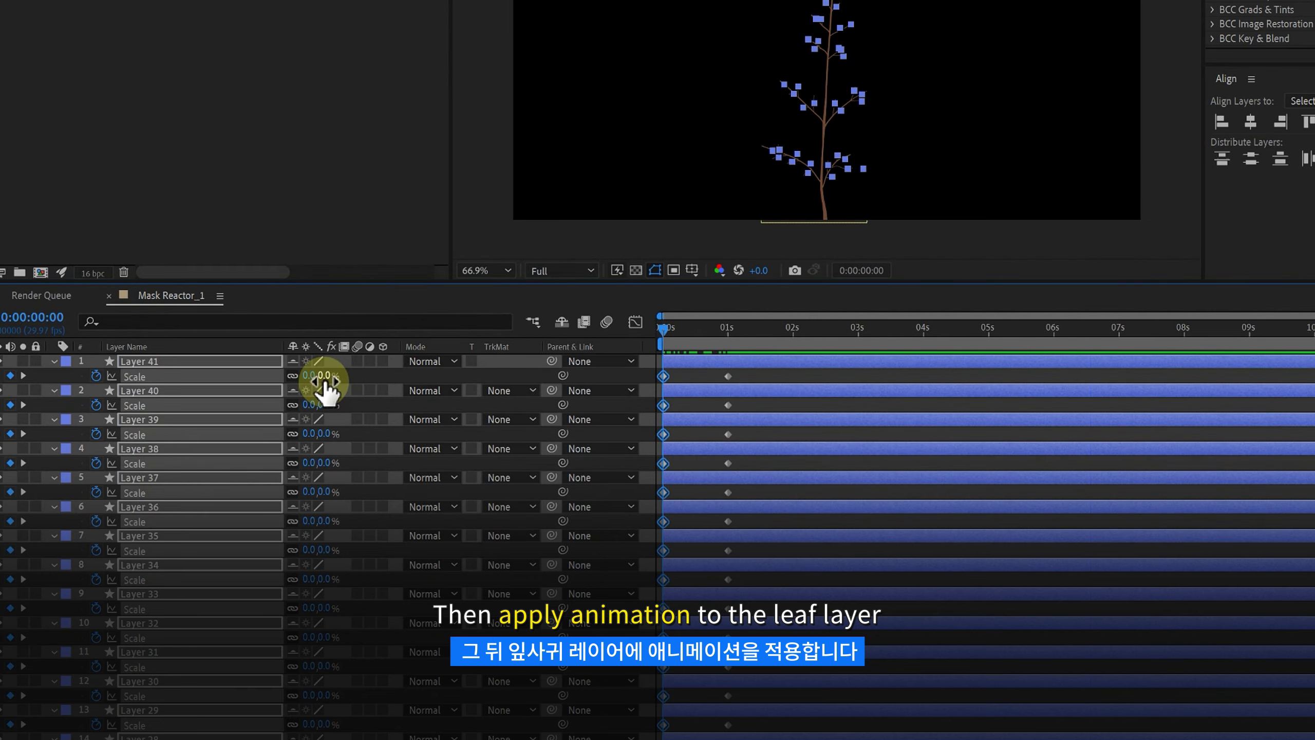
drag(653, 343, 712, 341)
drag(481, 431, 526, 439)
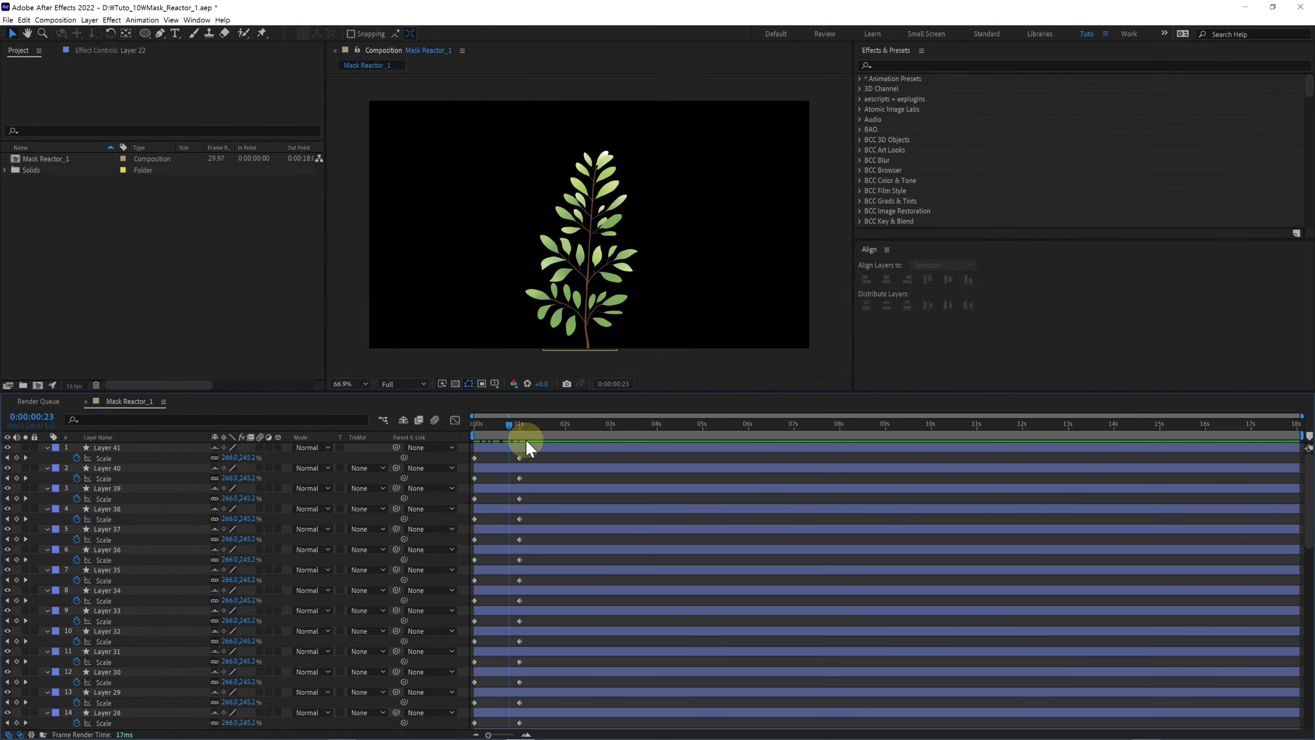
- Apply Easy Ease to all the leaves' Scale keyframes
key(ctrl+alt+a)
right_click(475, 459)
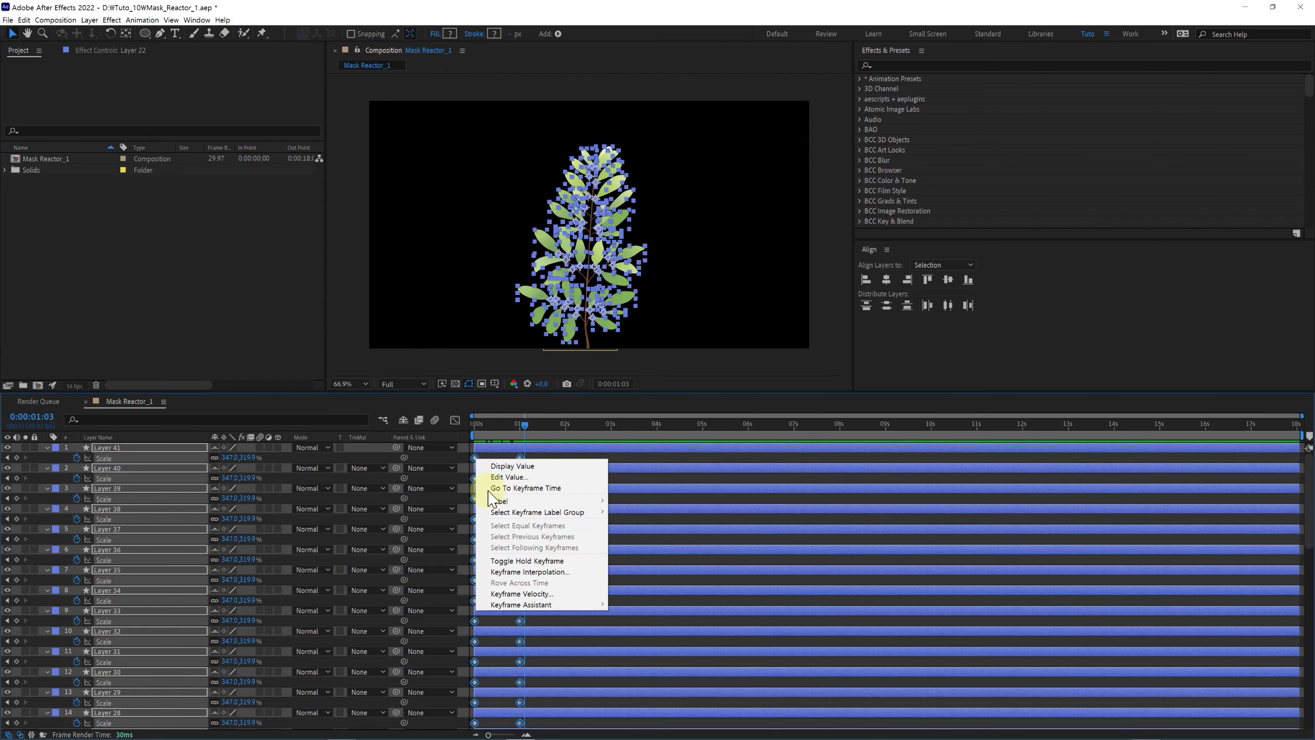
mouse_move(521, 609)
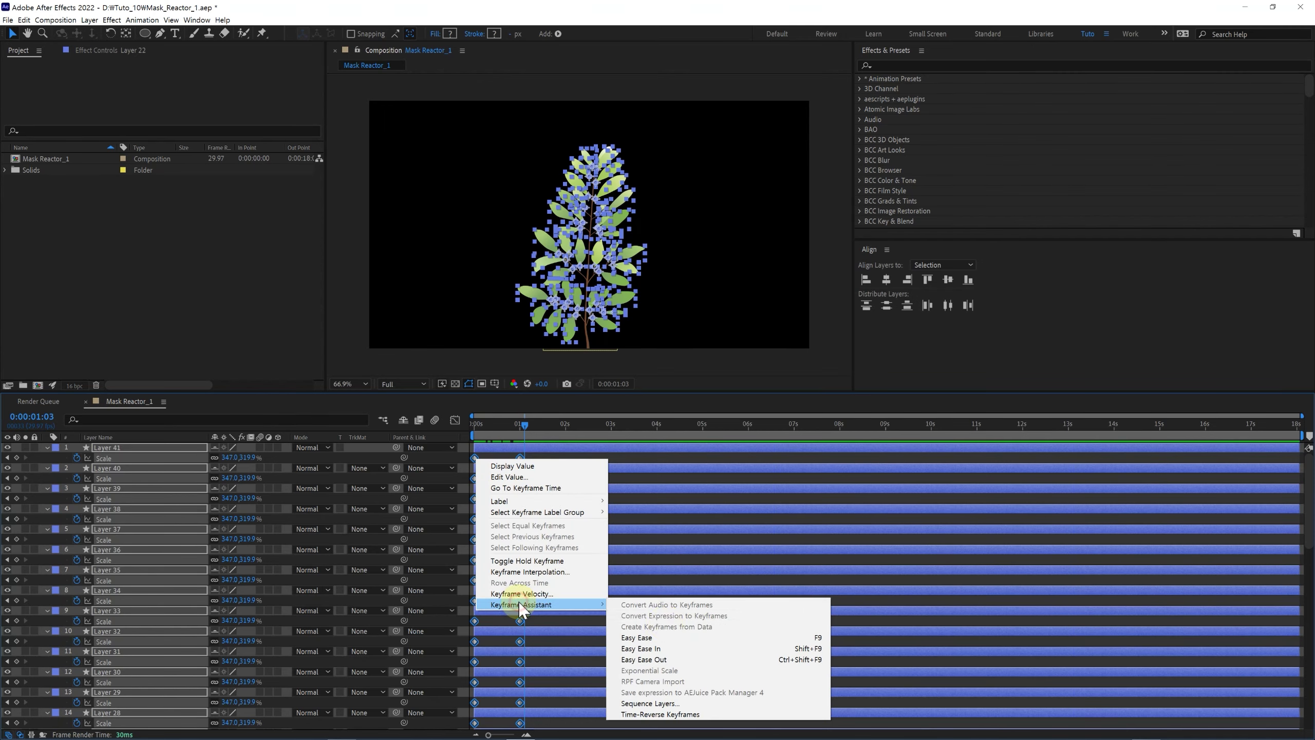
click(666, 642)
drag(476, 432, 531, 453)
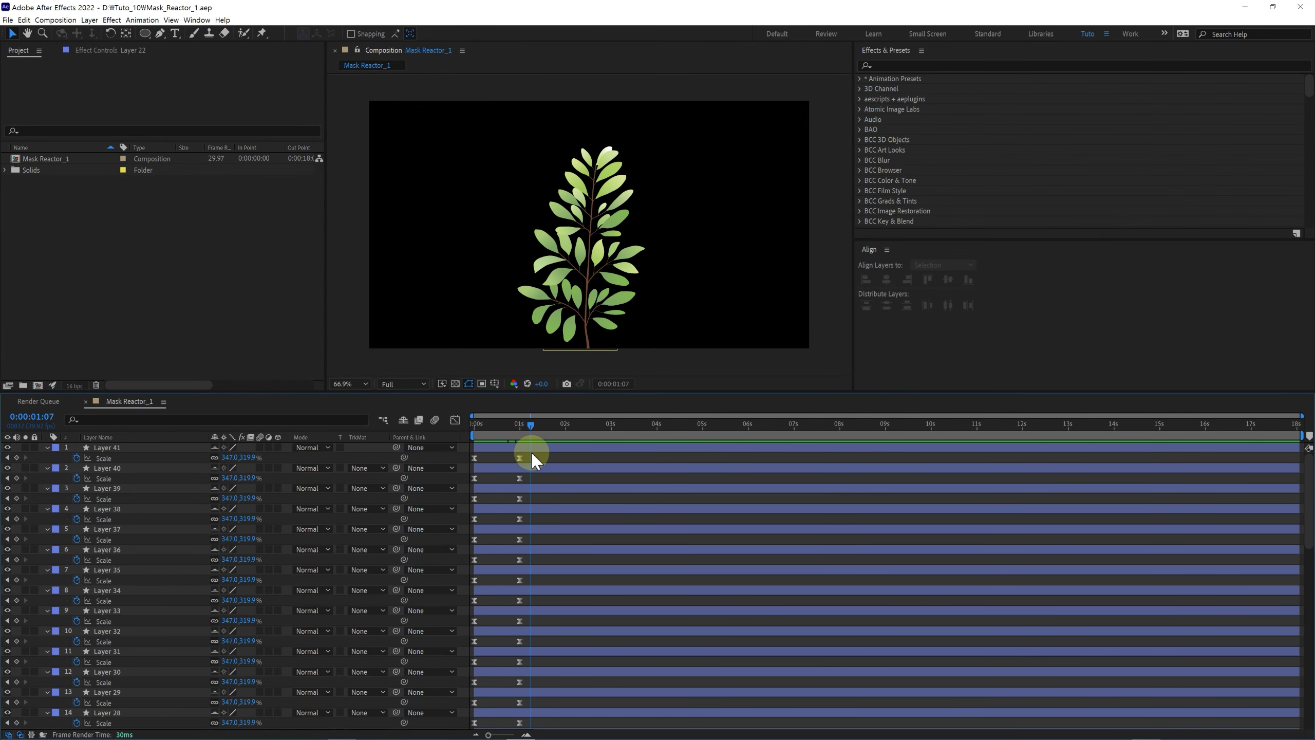
- Create a new solid layer named MASK
right_click(538, 456)
mouse_move(666, 463)
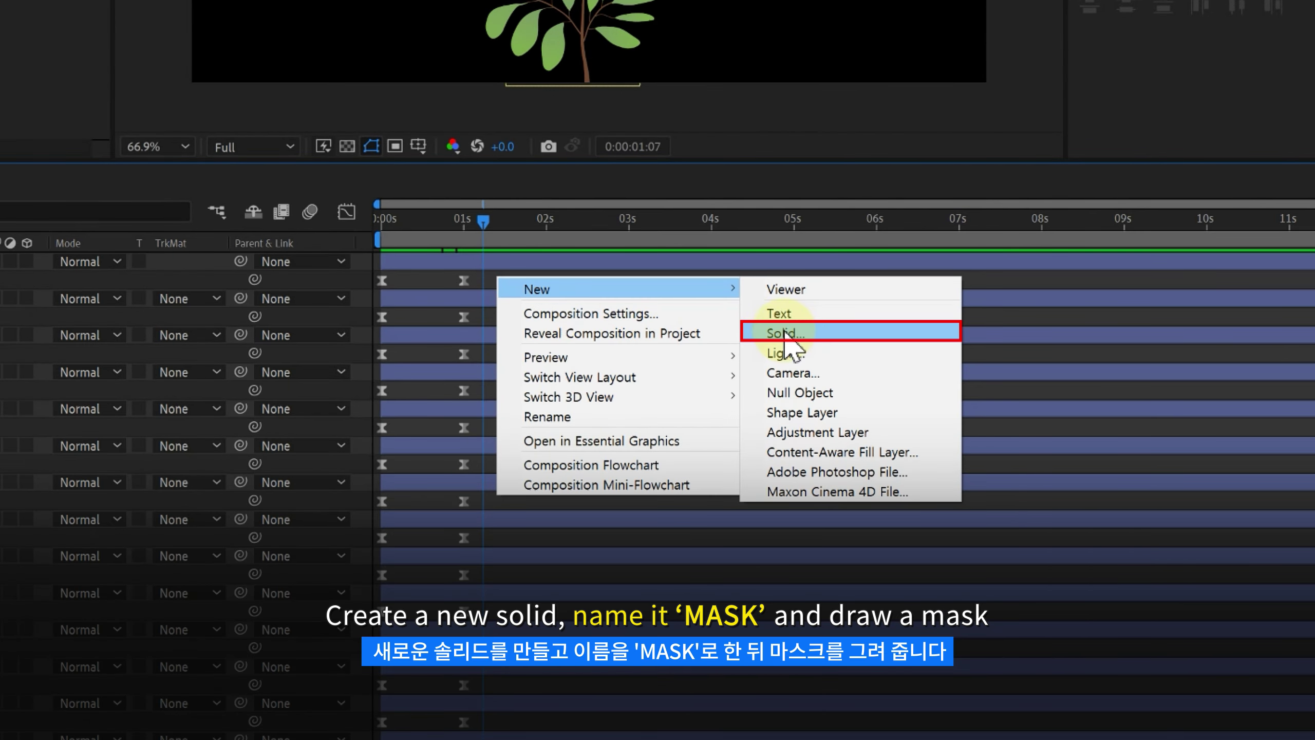
click(796, 335)
text(MASK)
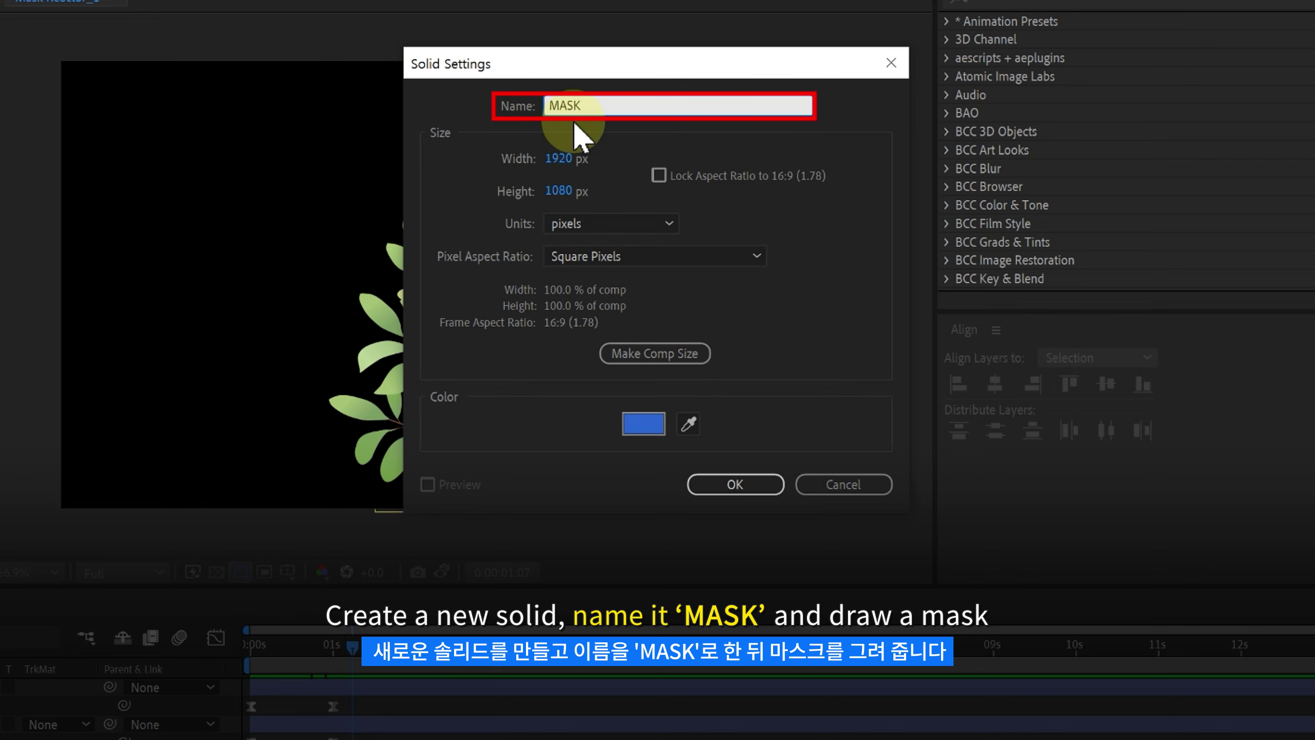
click(715, 483)
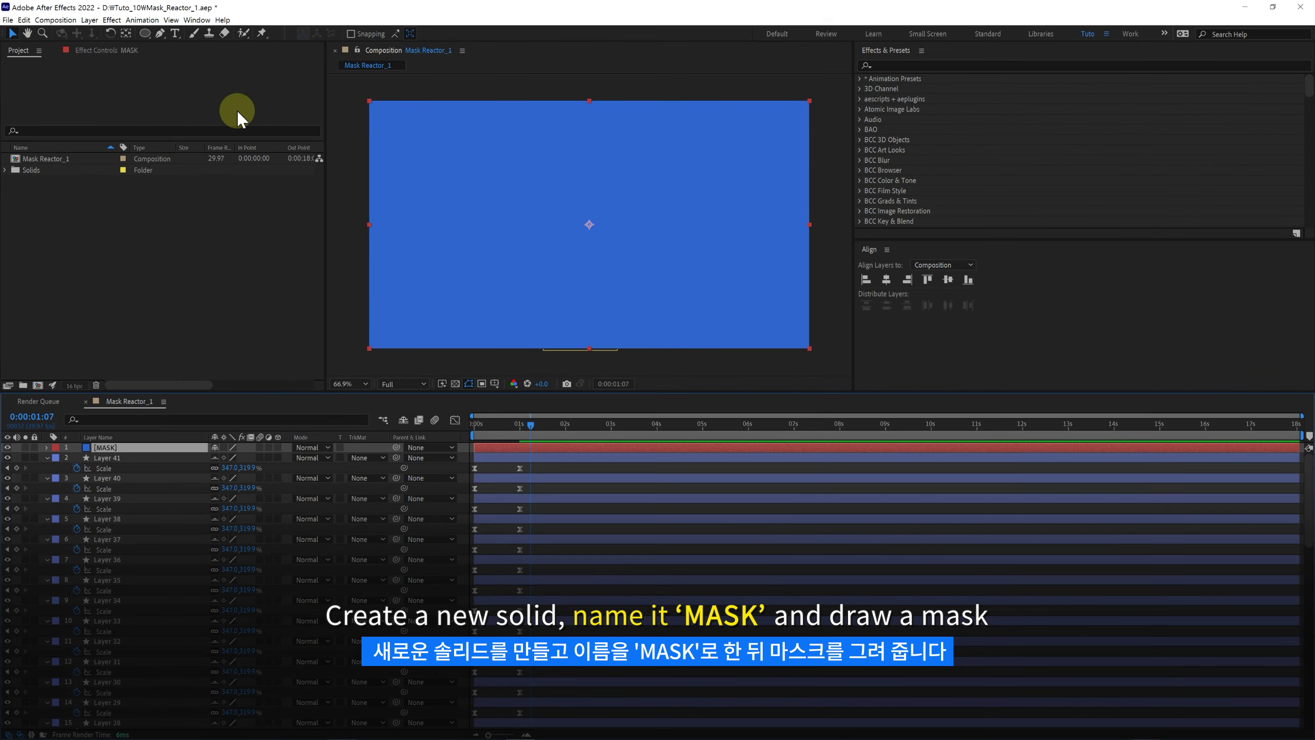
- Draw a rectangular mask across the lower frame, hide the solid, and raise the mask's top edge
click(147, 34)
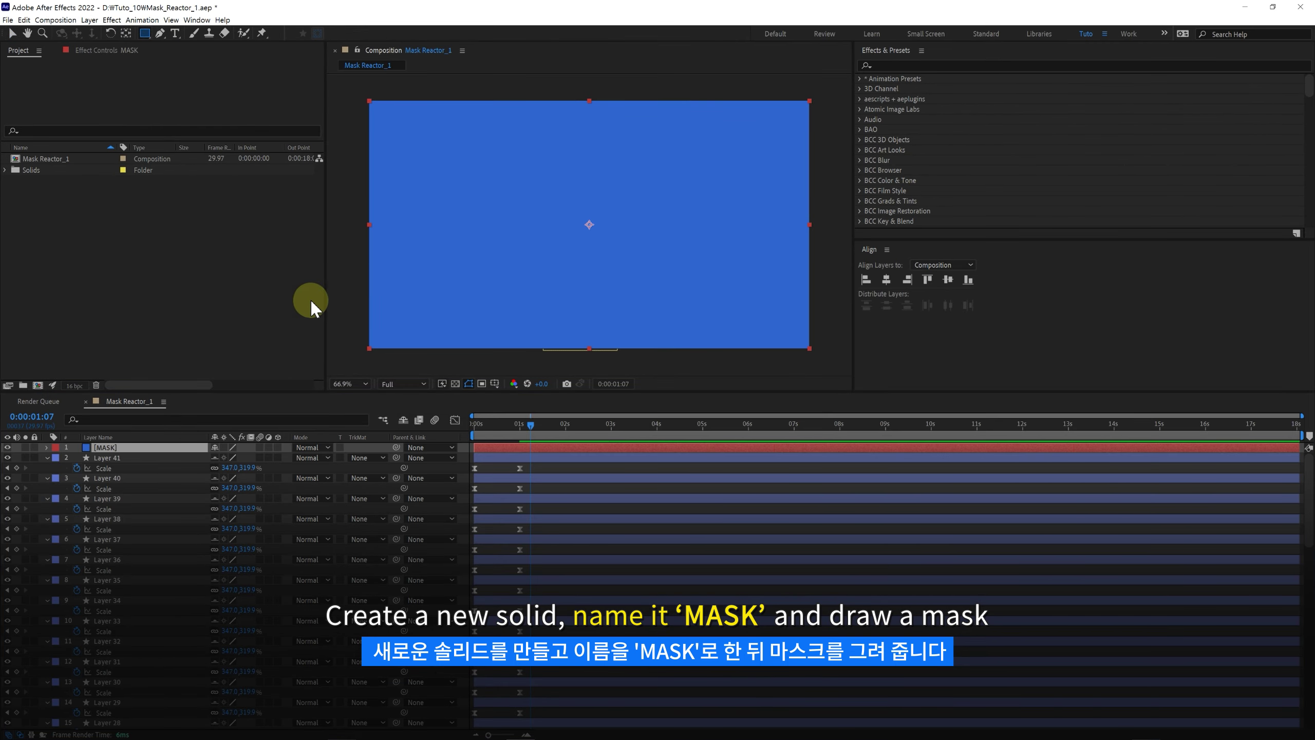
drag(350, 365, 827, 293)
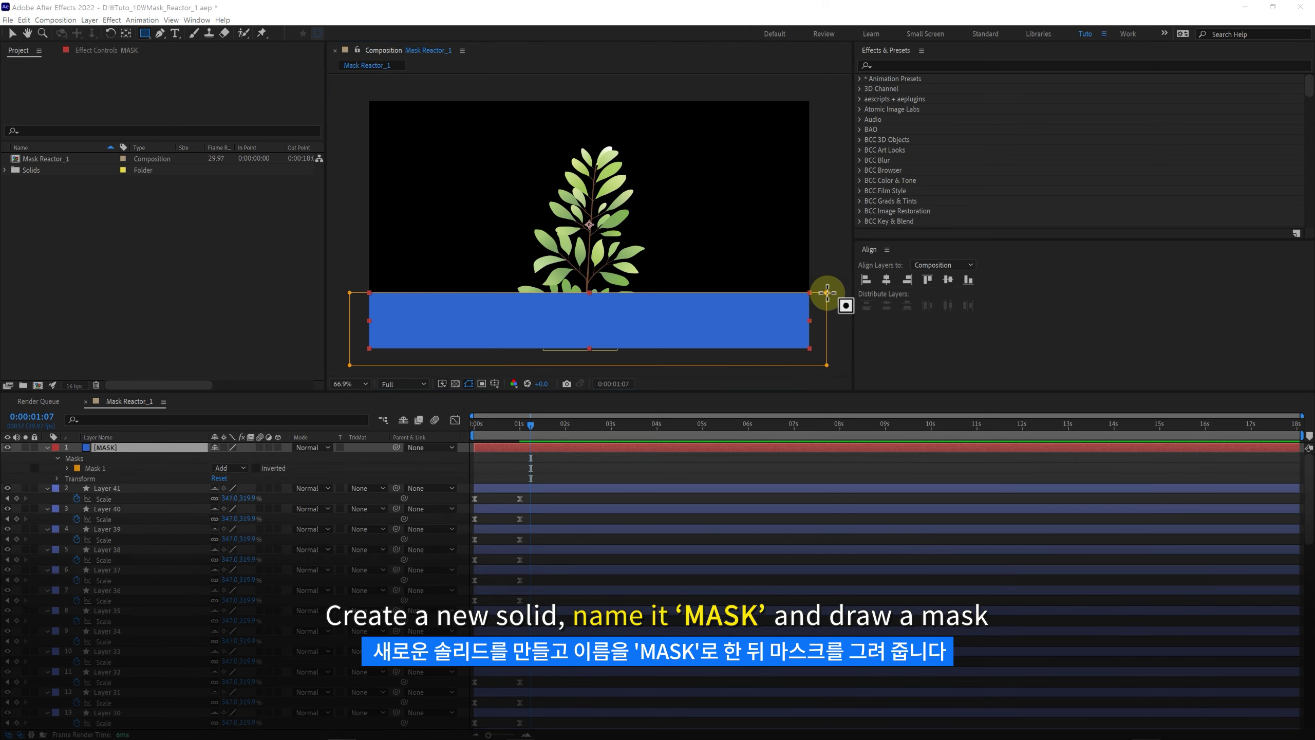
click(7, 447)
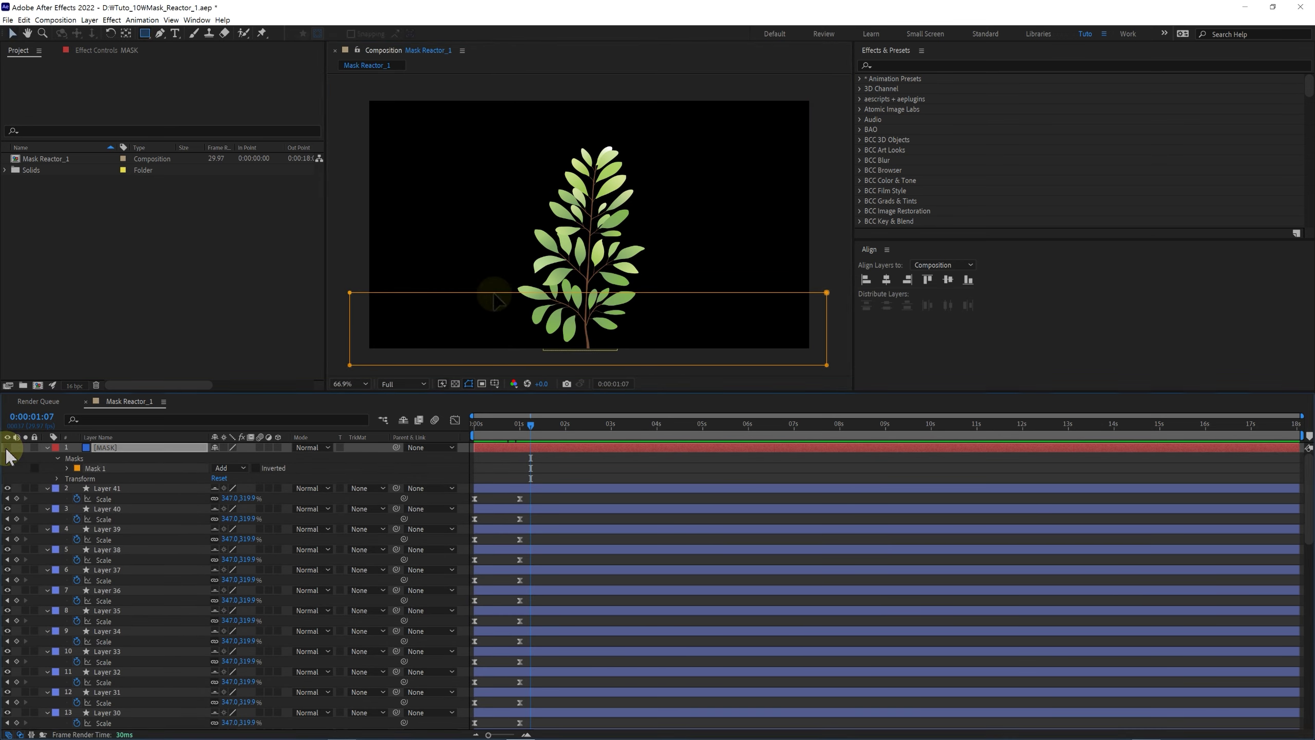
key(v)
mouse_move(492, 273)
mouse_down()
mouse_move(487, 294)
mouse_move(469, 273)
mouse_up()
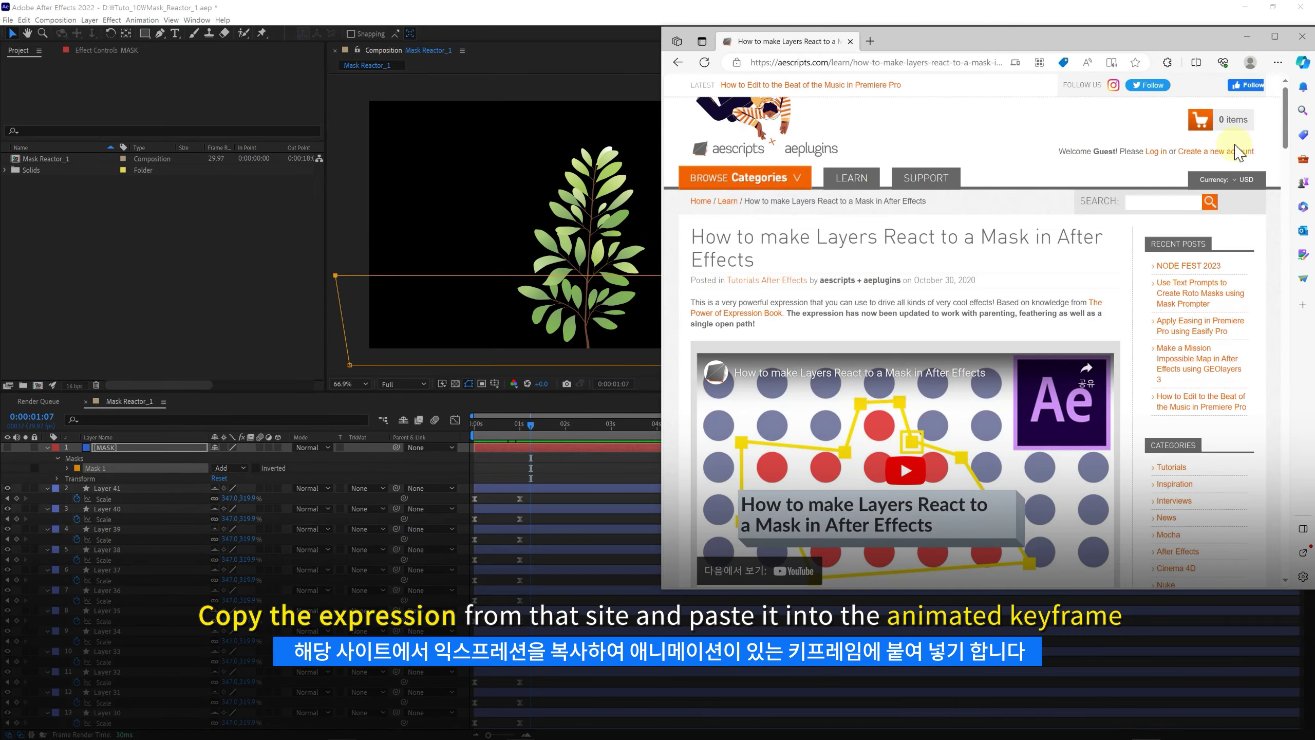
- Scroll to the expression code on the aescripts page, select the whole block, and copy it
drag(1287, 137, 1287, 286)
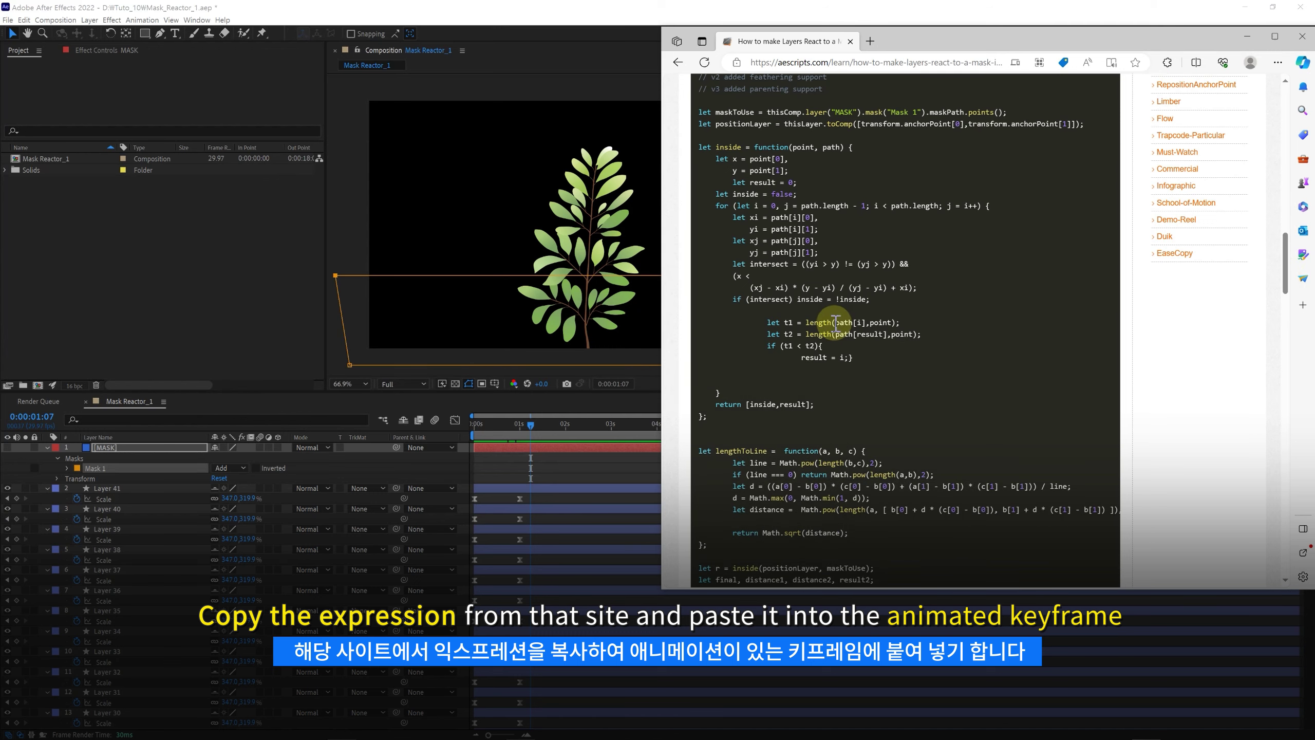
drag(709, 120, 813, 378)
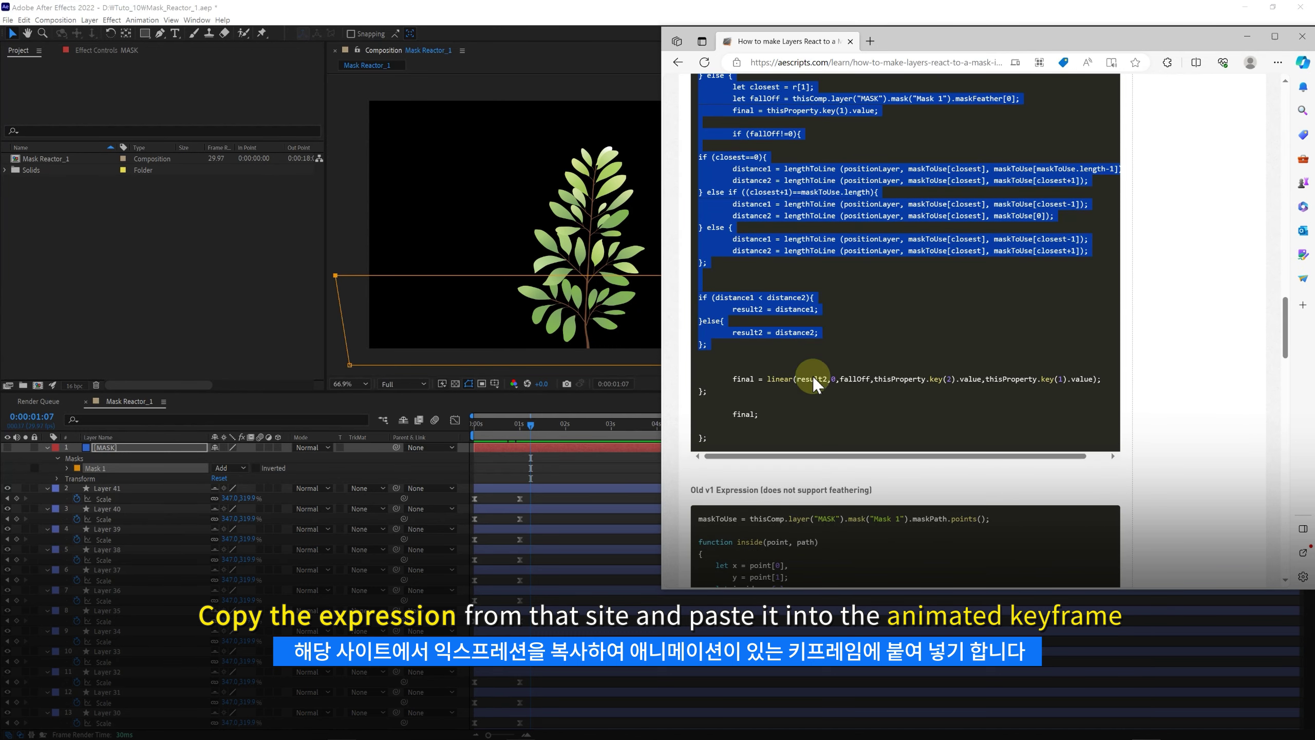
right_click(775, 384)
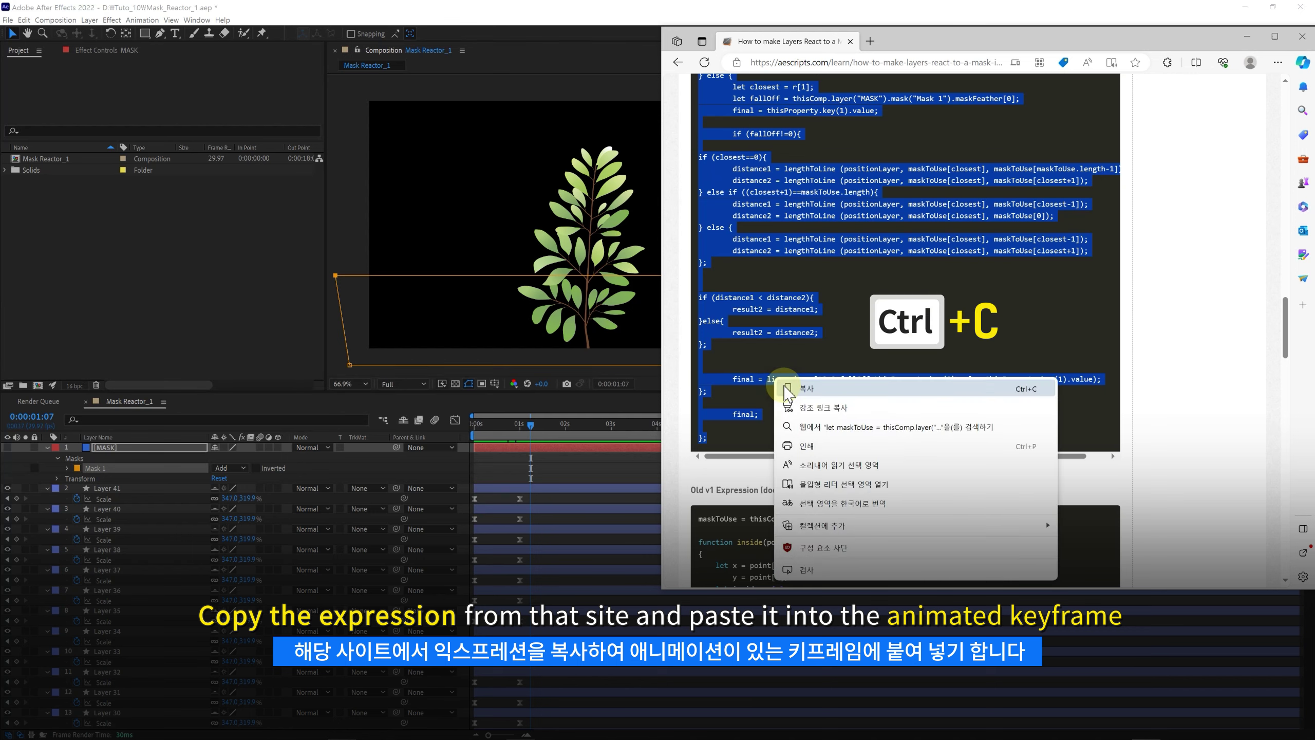
click(784, 391)
- Paste the copied mask-reaction expression into Layer 41's Scale property
click(562, 468)
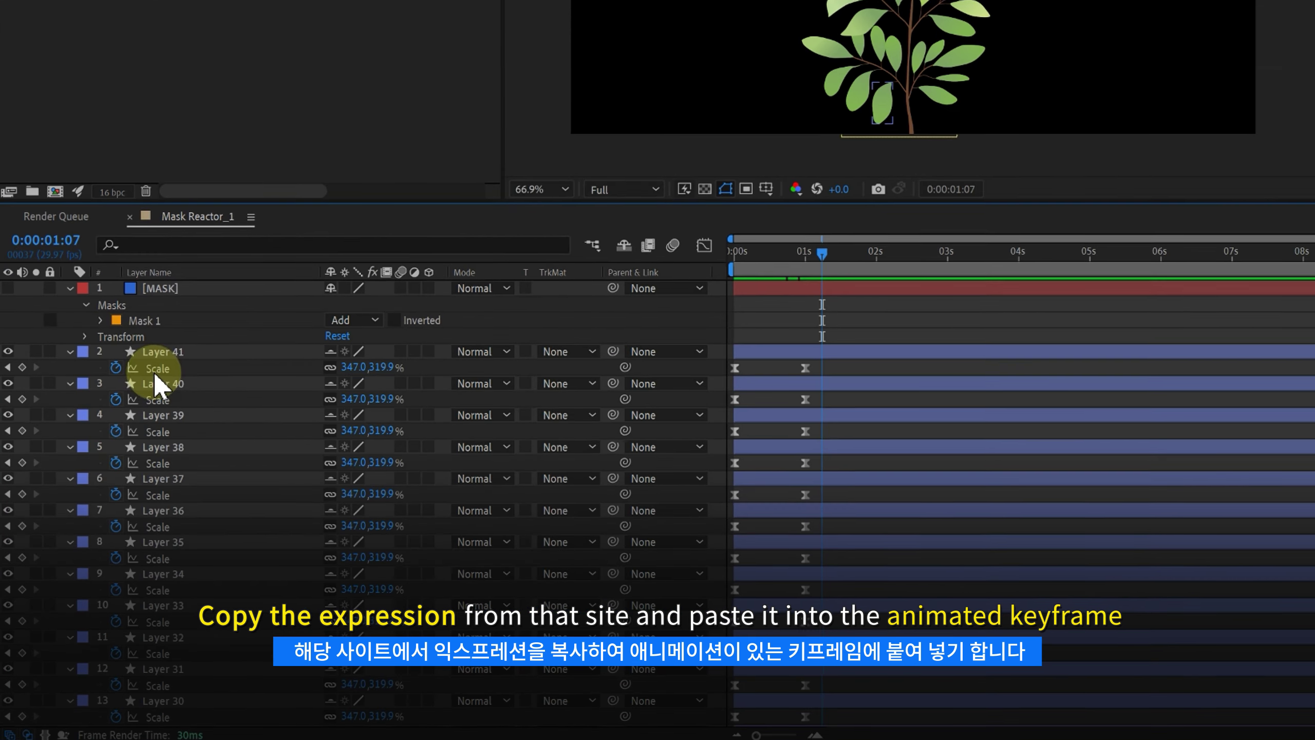
click(106, 499)
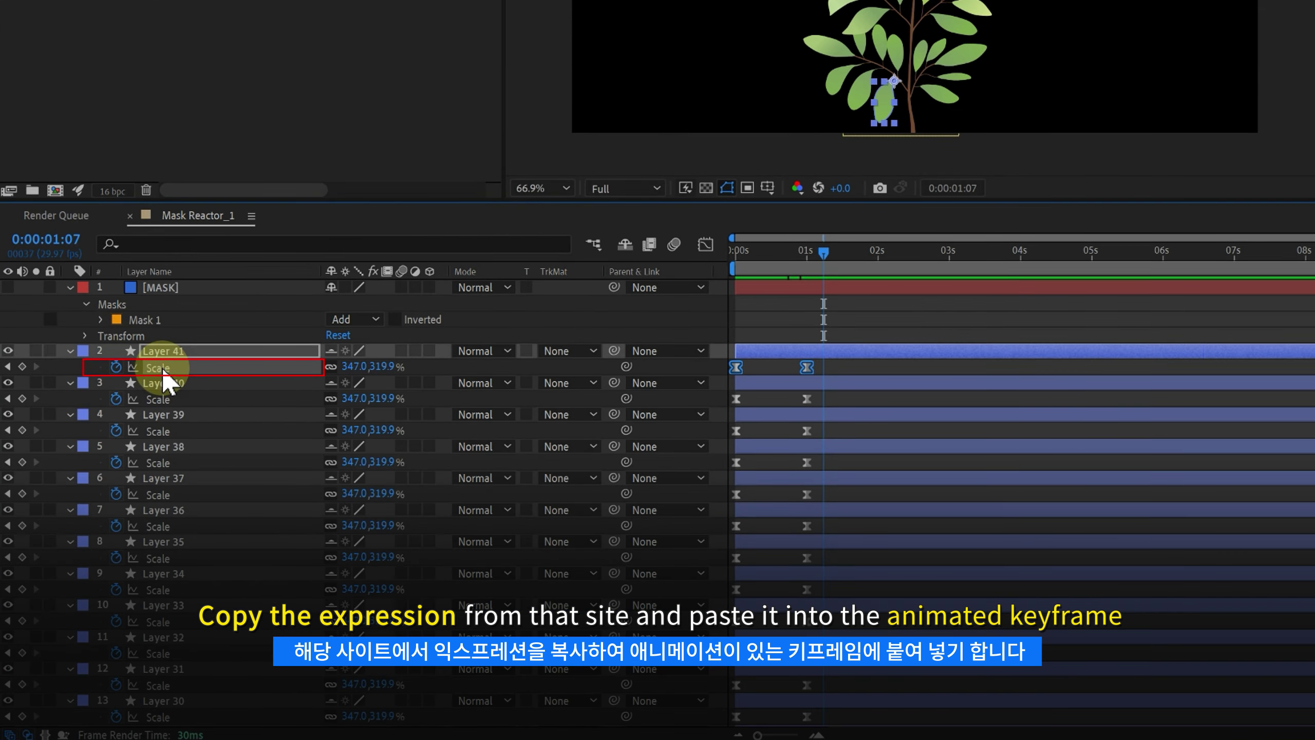
alt+click(116, 368)
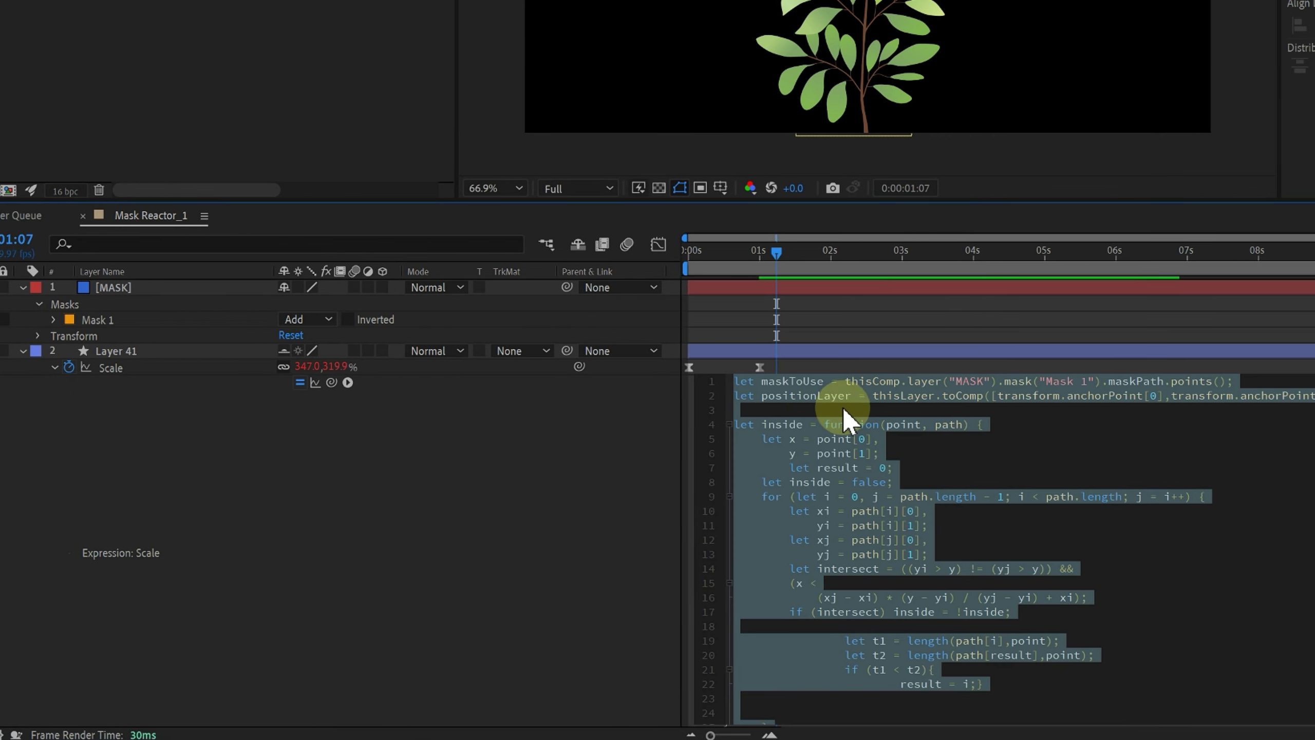
click(879, 410)
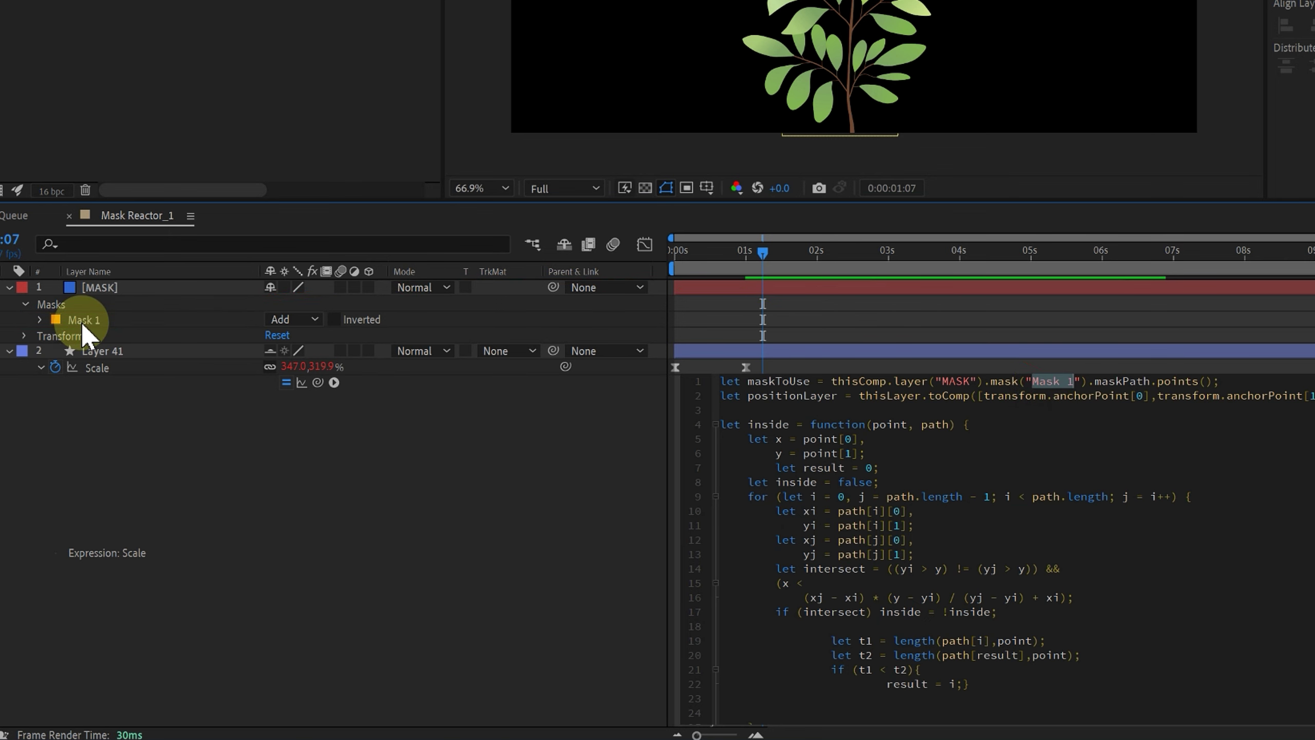
click(98, 367)
- Copy the expression only, paste it onto Layer 40 and all remaining leaves' Scale, then test by moving the mask
right_click(103, 365)
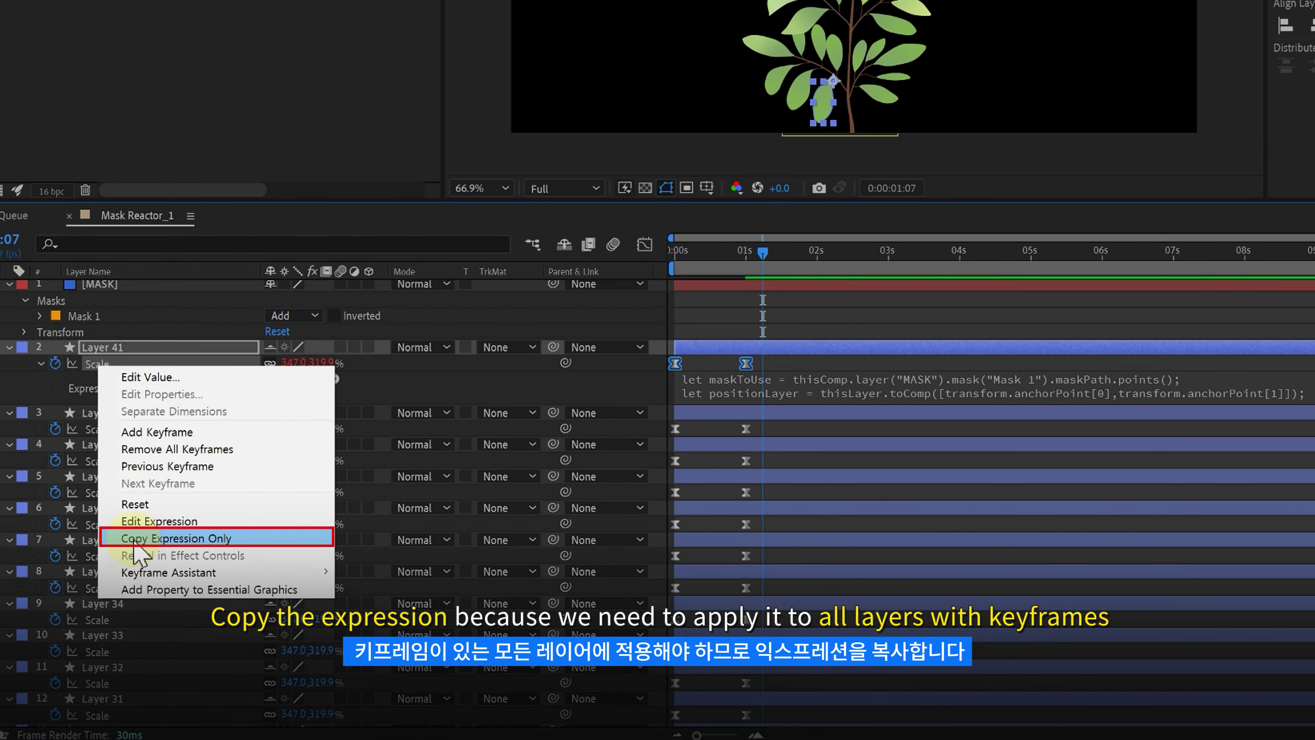
click(159, 538)
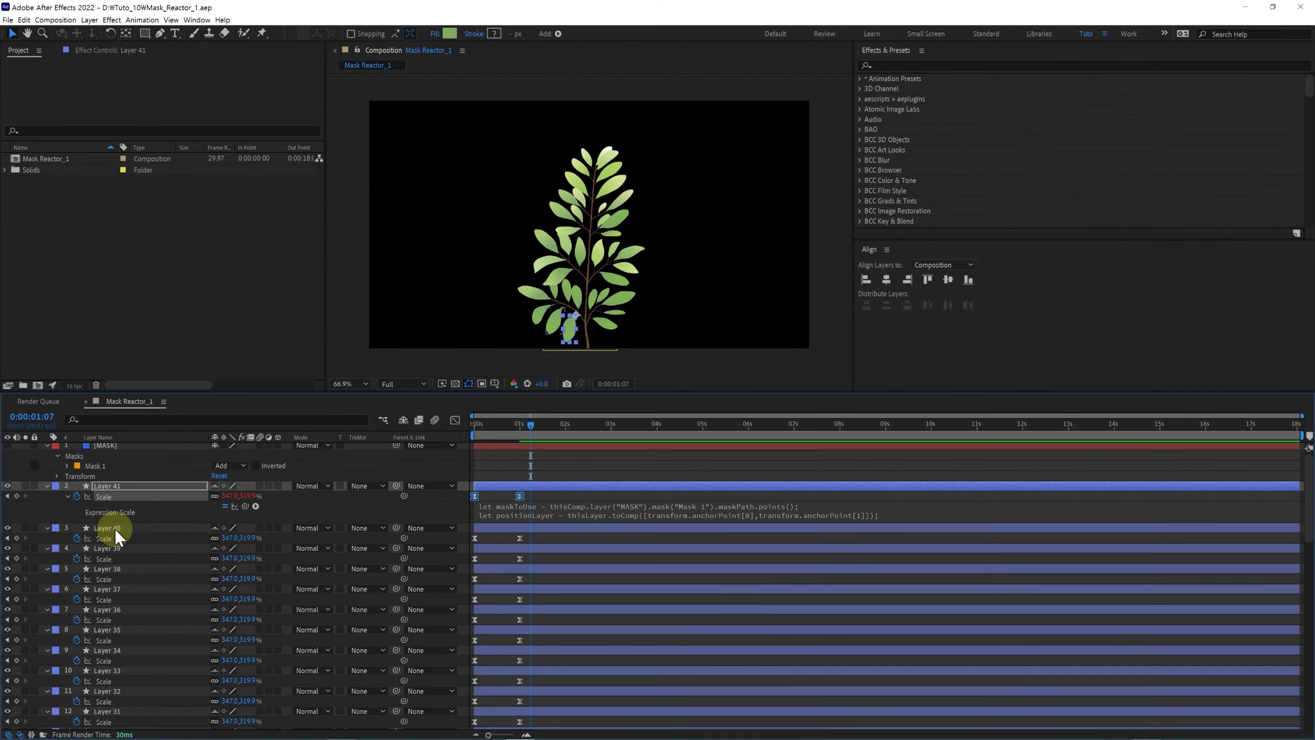
click(115, 528)
scroll(106, 569, down, 5)
scroll(111, 616, down, 5)
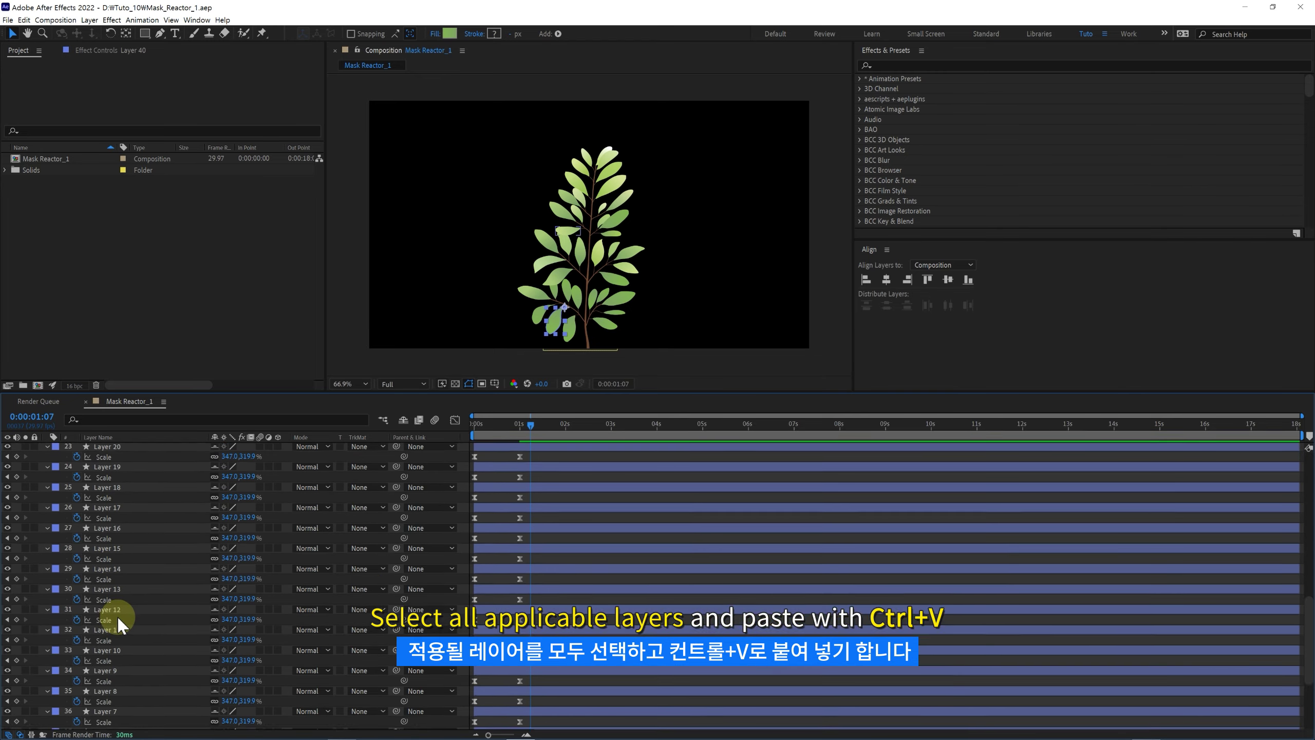
scroll(104, 674, down, 5)
shift+click(106, 703)
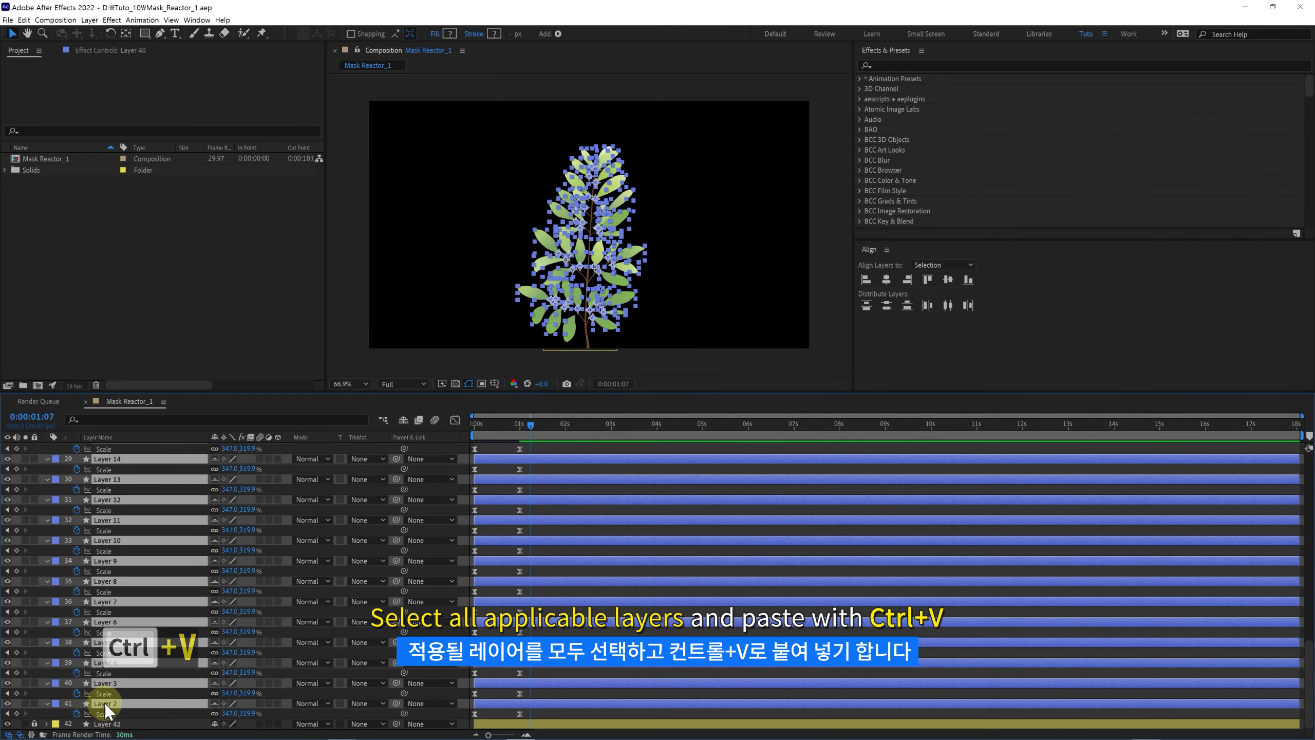
key(ctrl+v)
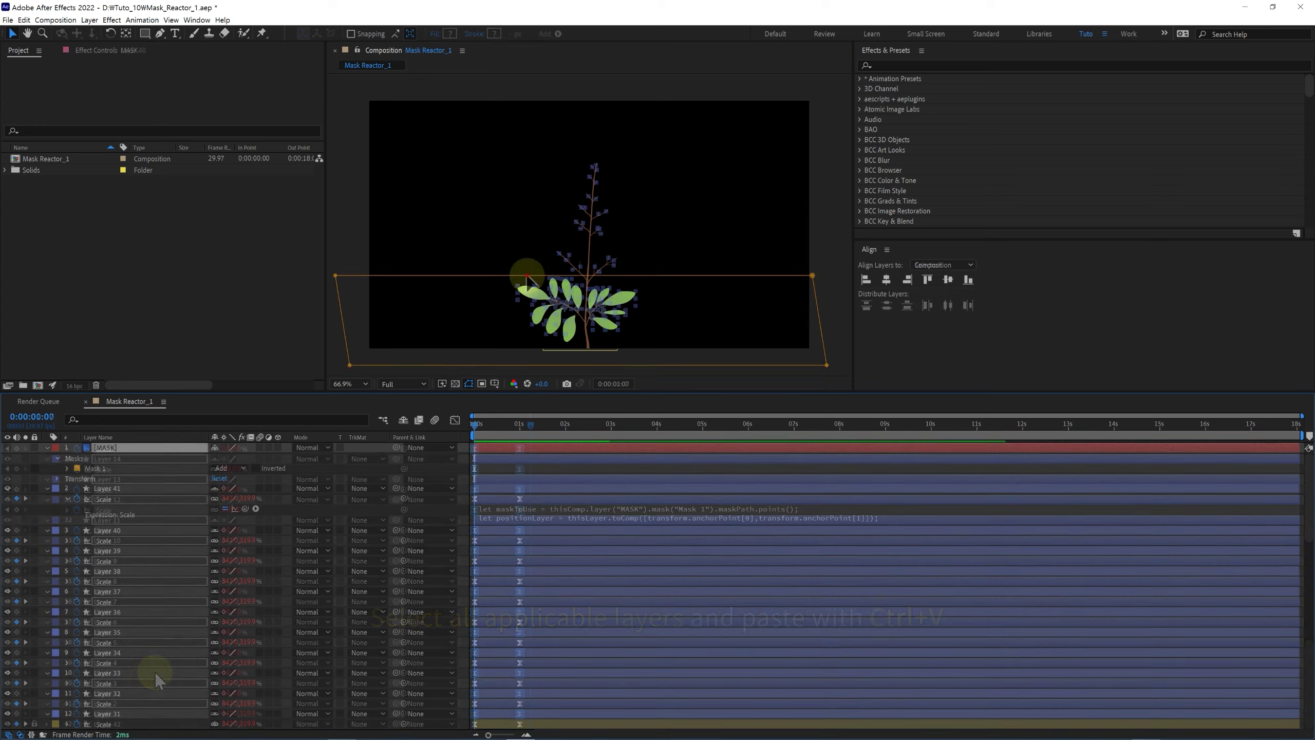
mouse_move(528, 279)
mouse_down()
mouse_move(523, 353)
mouse_move(556, 226)
mouse_up()
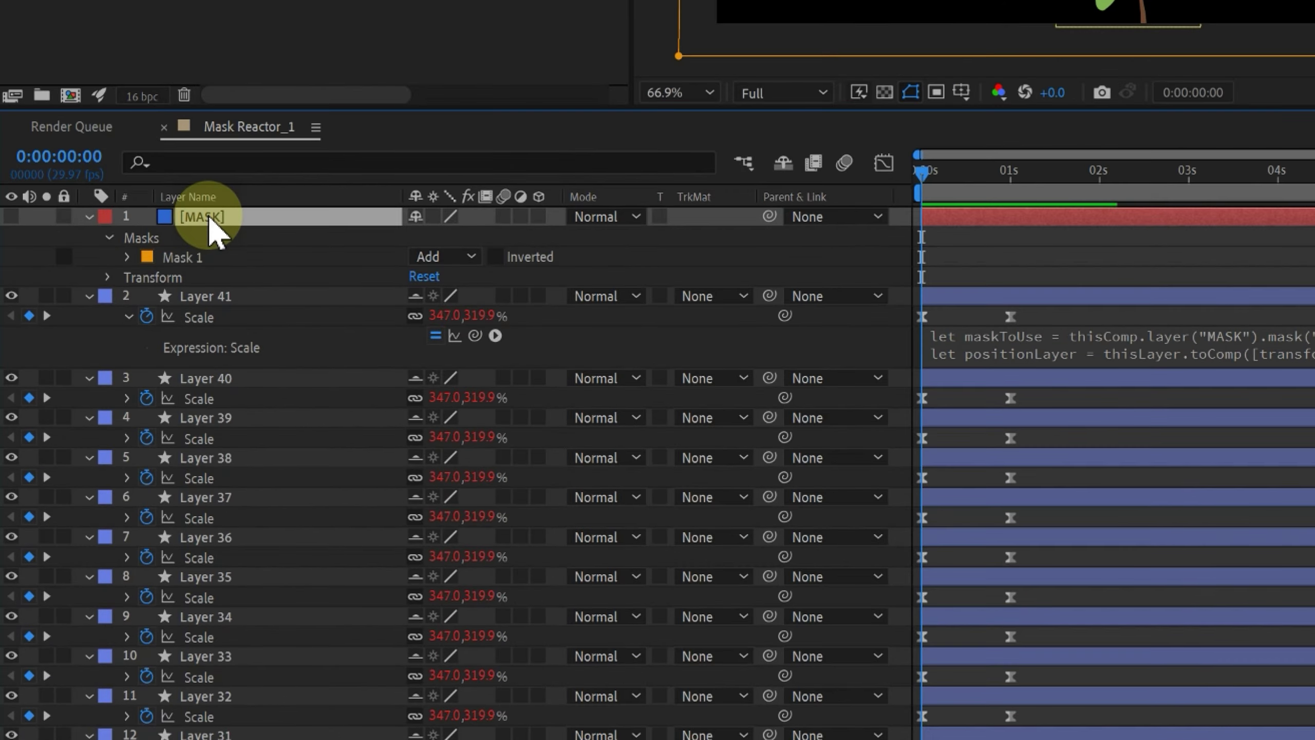
- Set Mask 1's Mask Feather to 150 pixels
key(f)
click(207, 258)
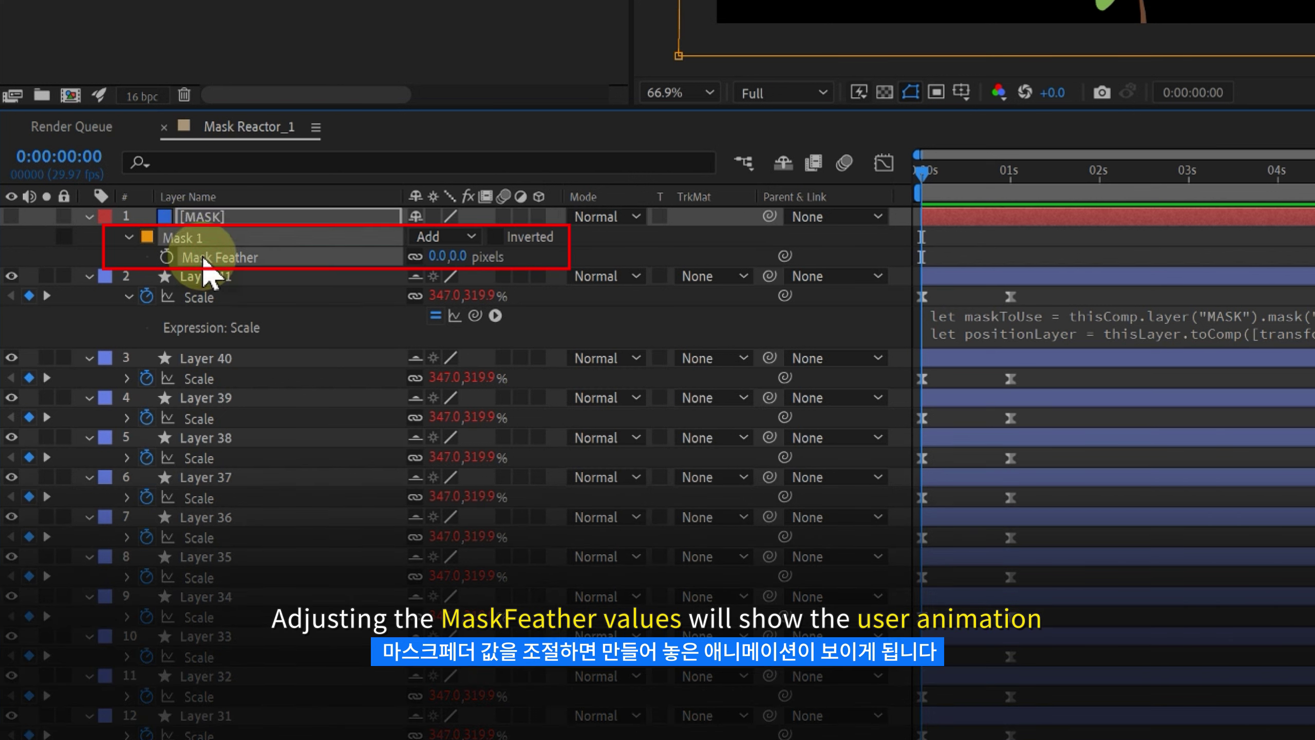
click(241, 249)
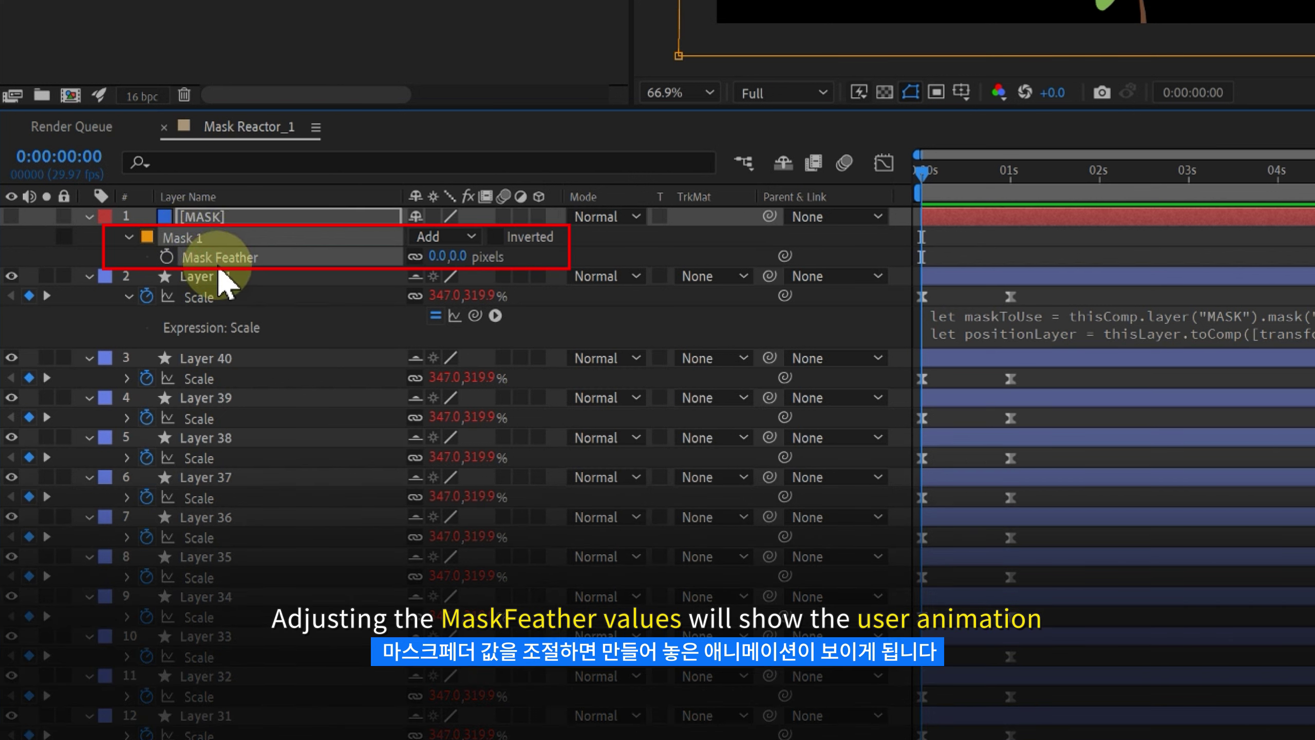
click(431, 257)
text(150)
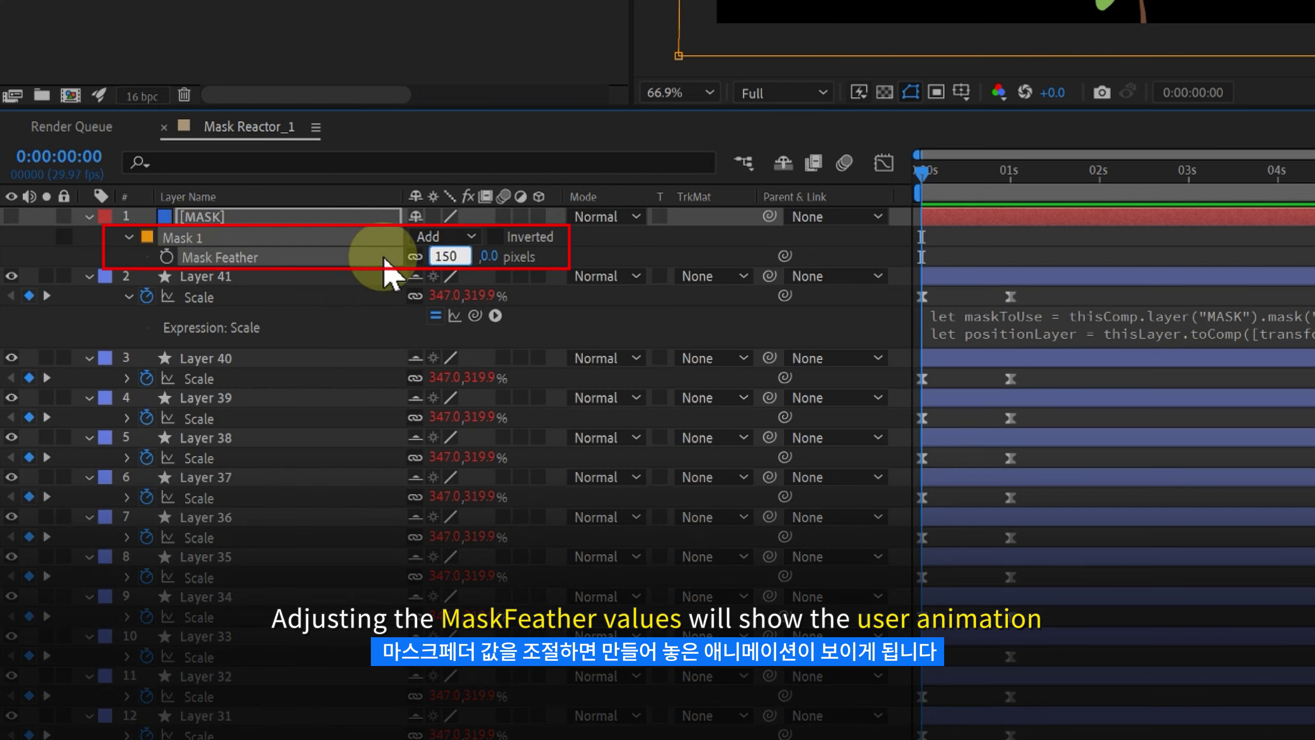
key(Return)
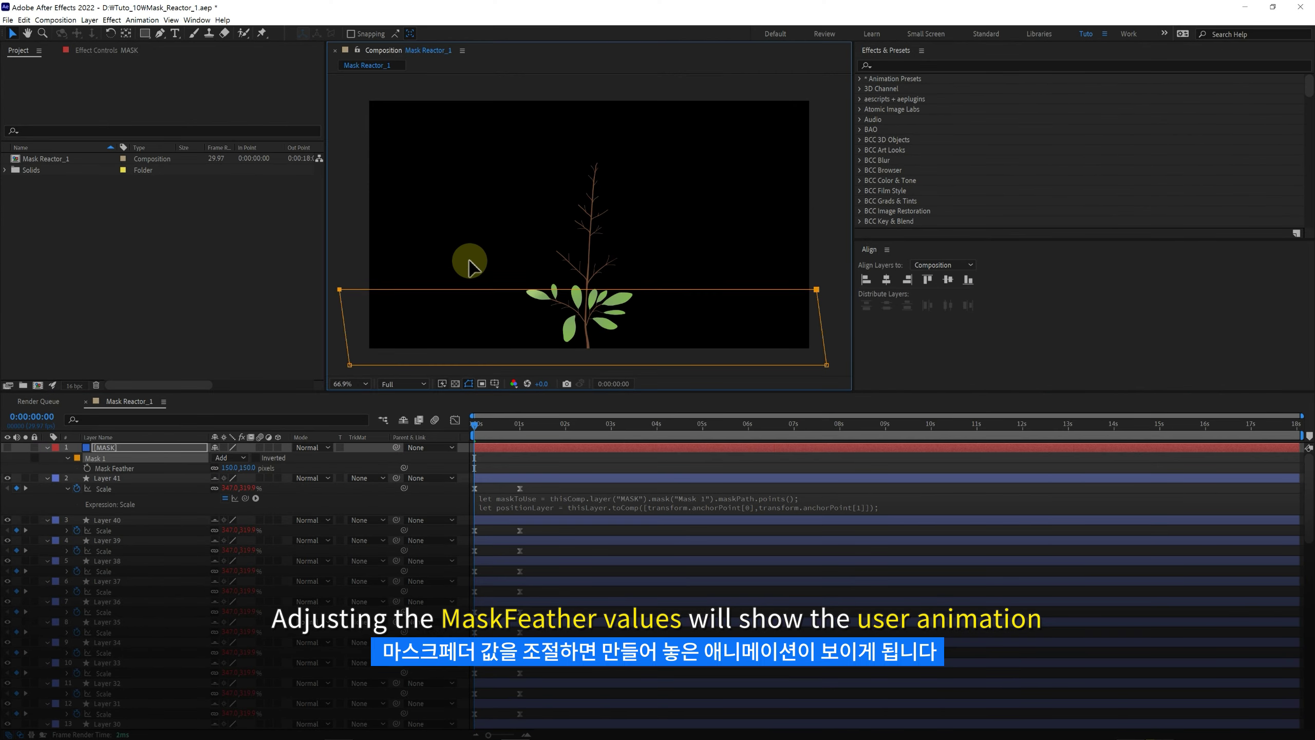
- Flatten the mask into a bottom strip, keyframe its path rising over one second, and preview
mouse_move(469, 267)
mouse_down()
mouse_move(500, 201)
mouse_move(487, 230)
mouse_move(502, 237)
mouse_up()
mouse_move(647, 197)
mouse_down()
mouse_move(646, 260)
mouse_move(743, 138)
mouse_up()
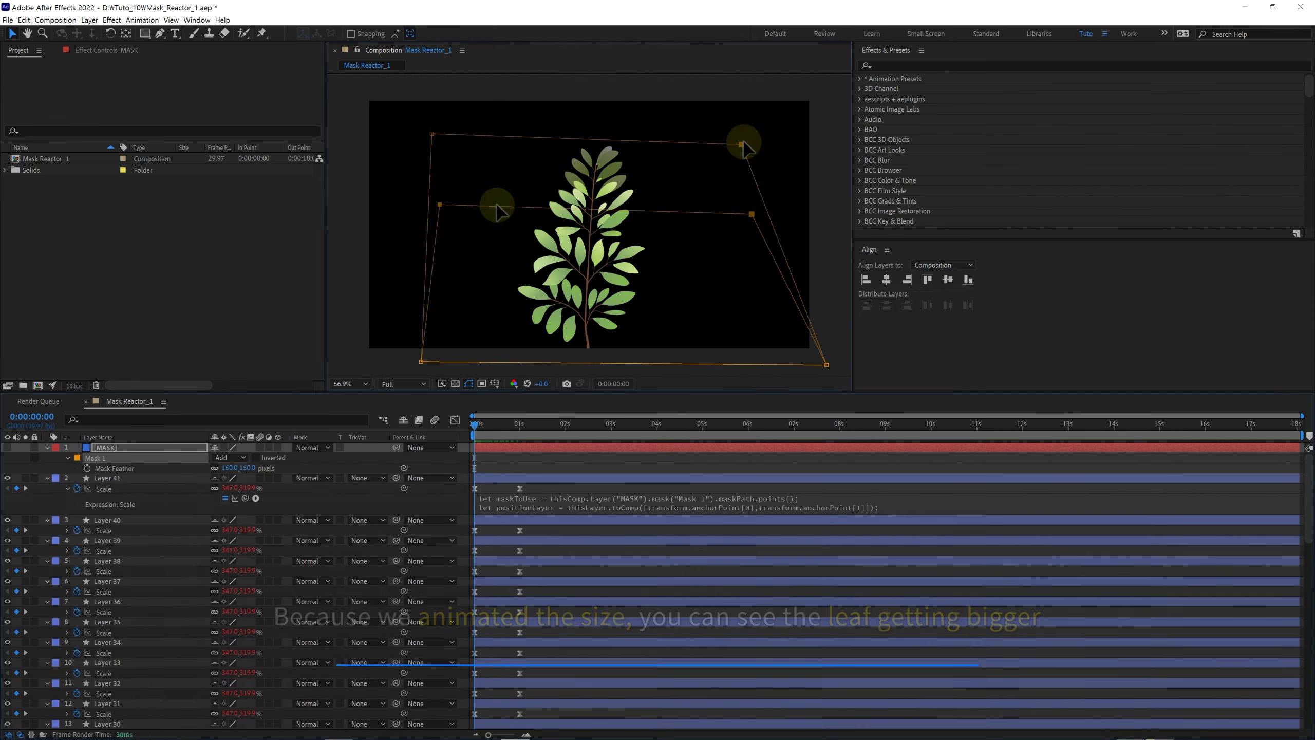
drag(493, 205, 490, 258)
click(78, 471)
click(87, 479)
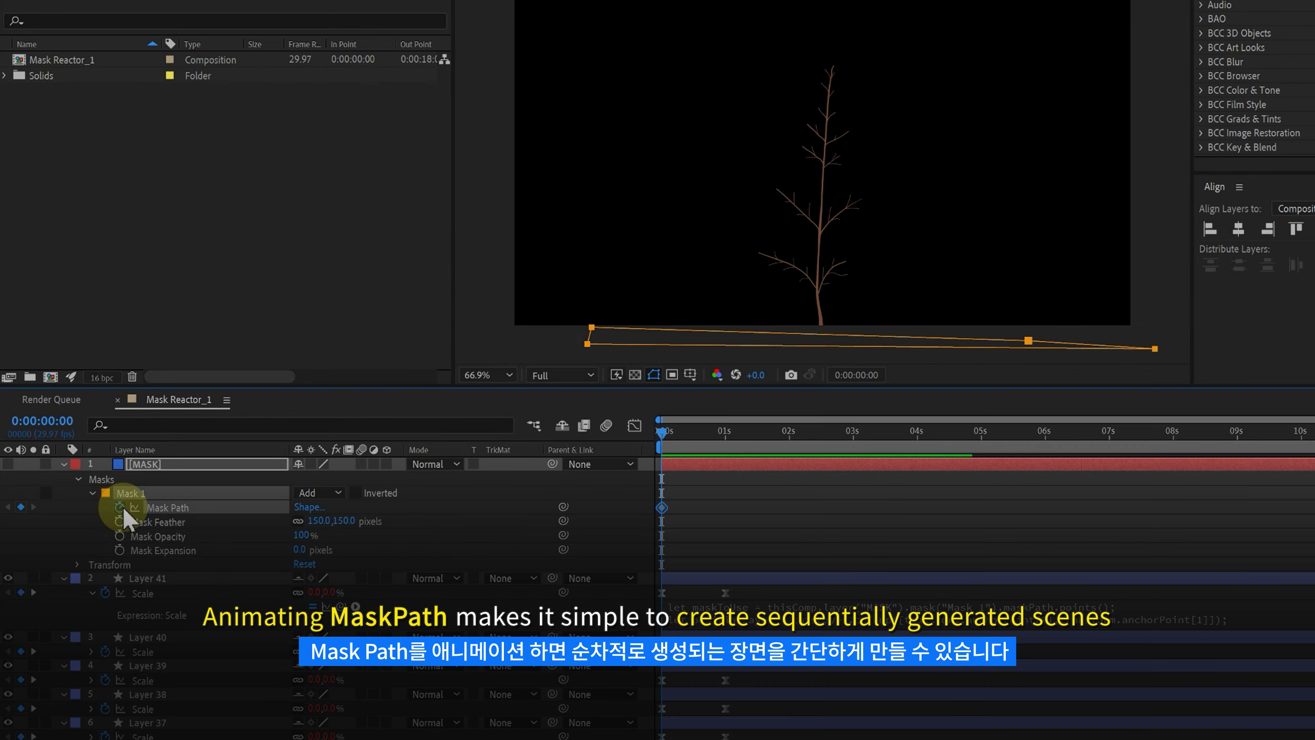
drag(747, 456, 748, 455)
drag(773, 332, 802, 23)
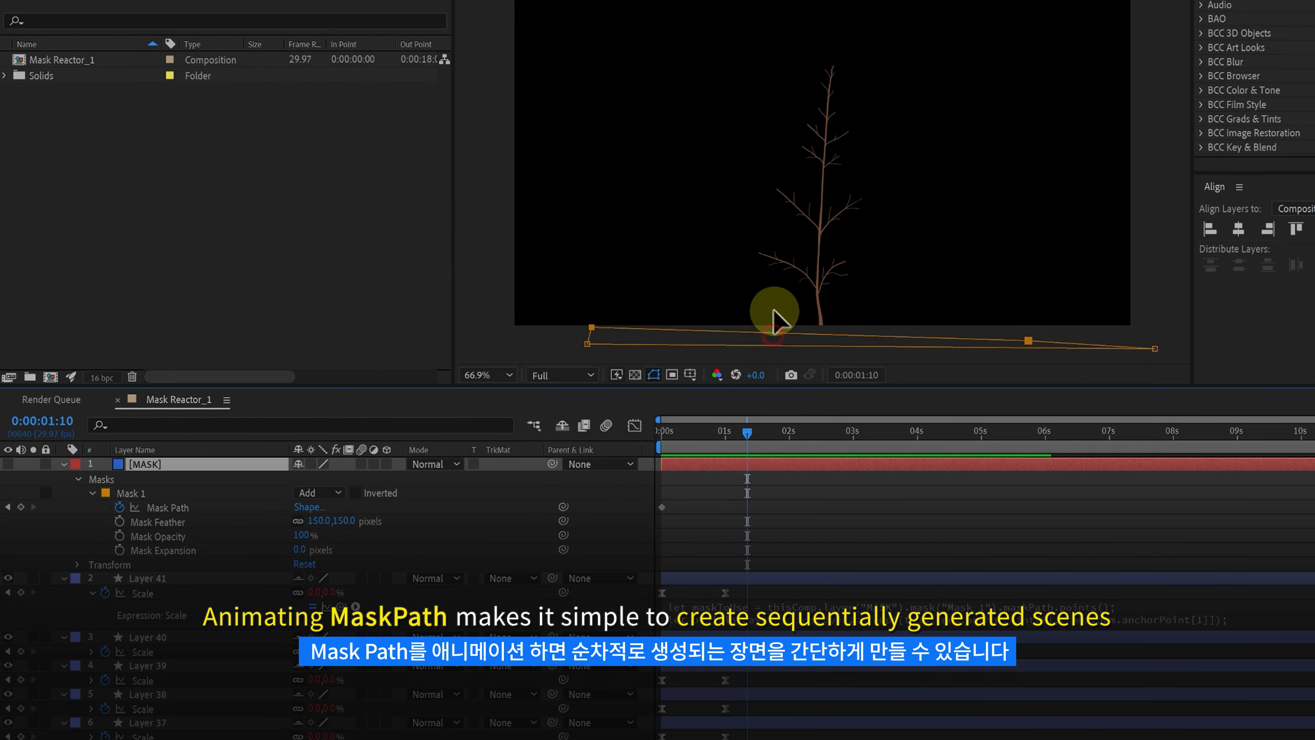
key(space)
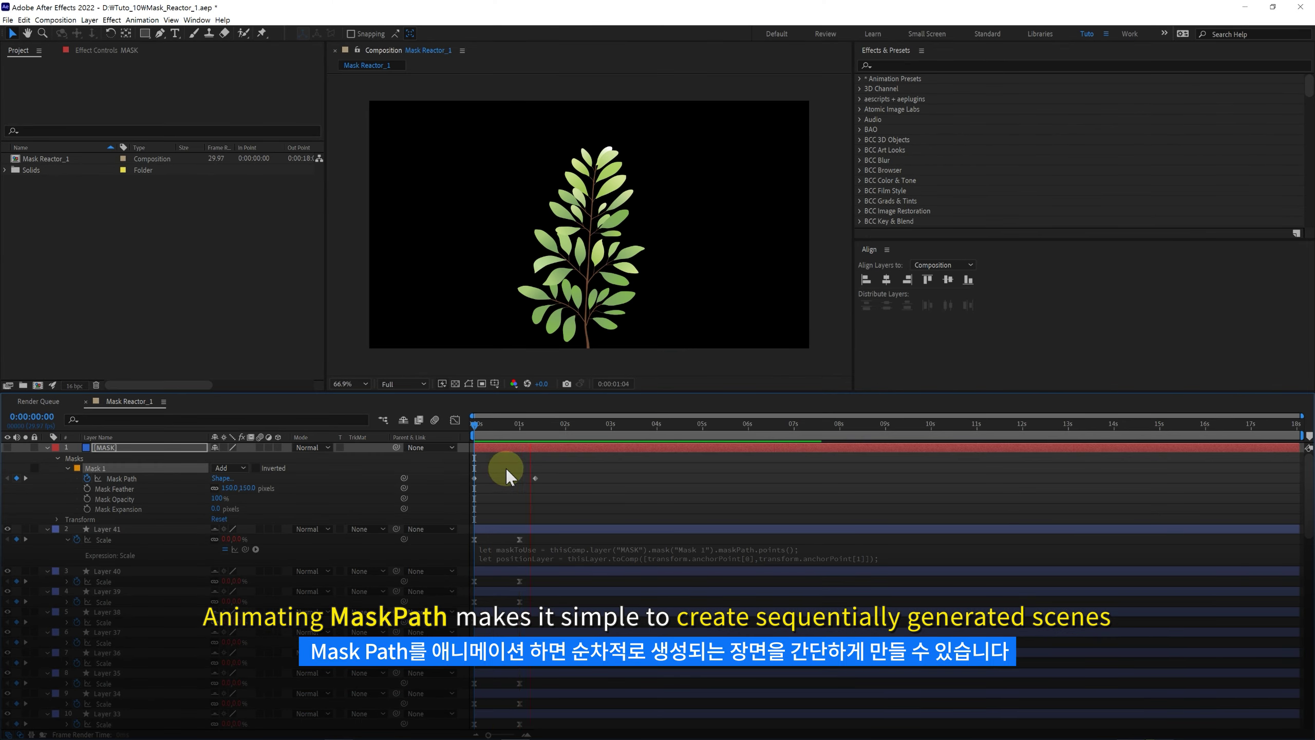
drag(526, 424, 522, 451)
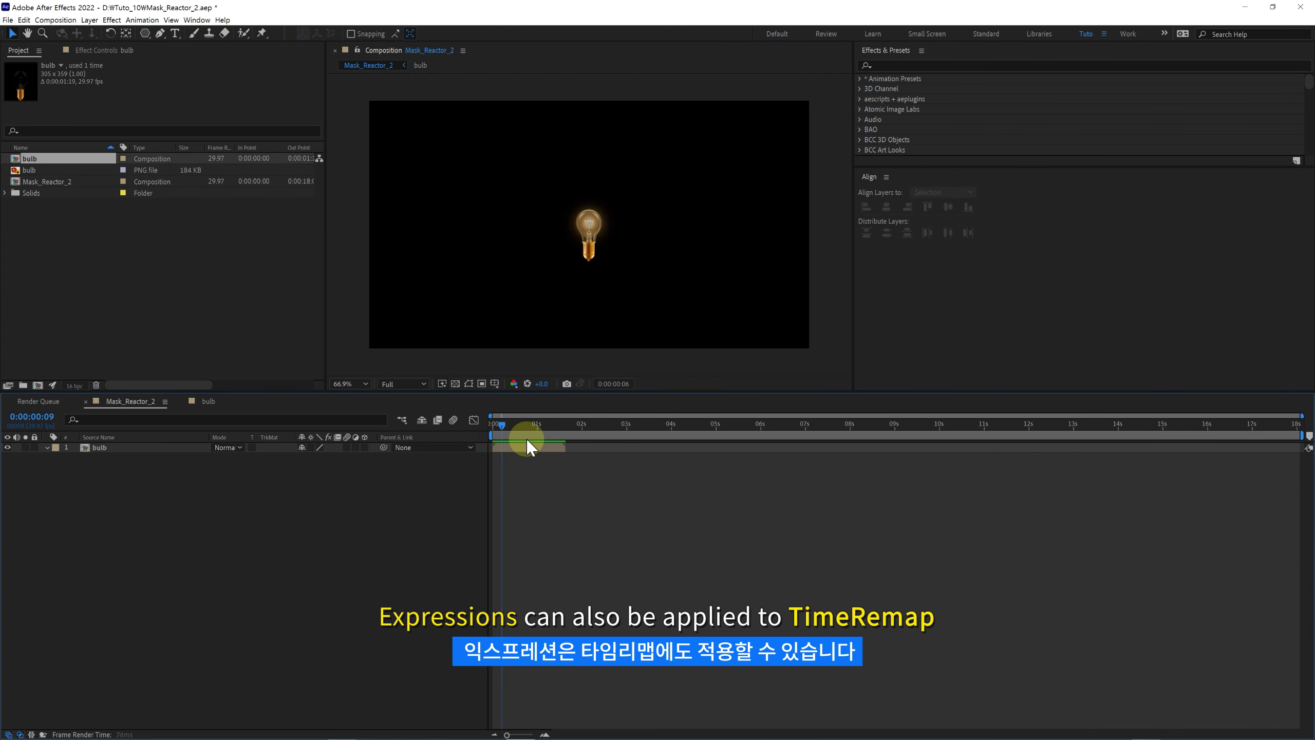
- Check the bulb precomp's Opacity keyframes, lit at 10 frames, then return to Mask_Reactor_2
double_click(524, 449)
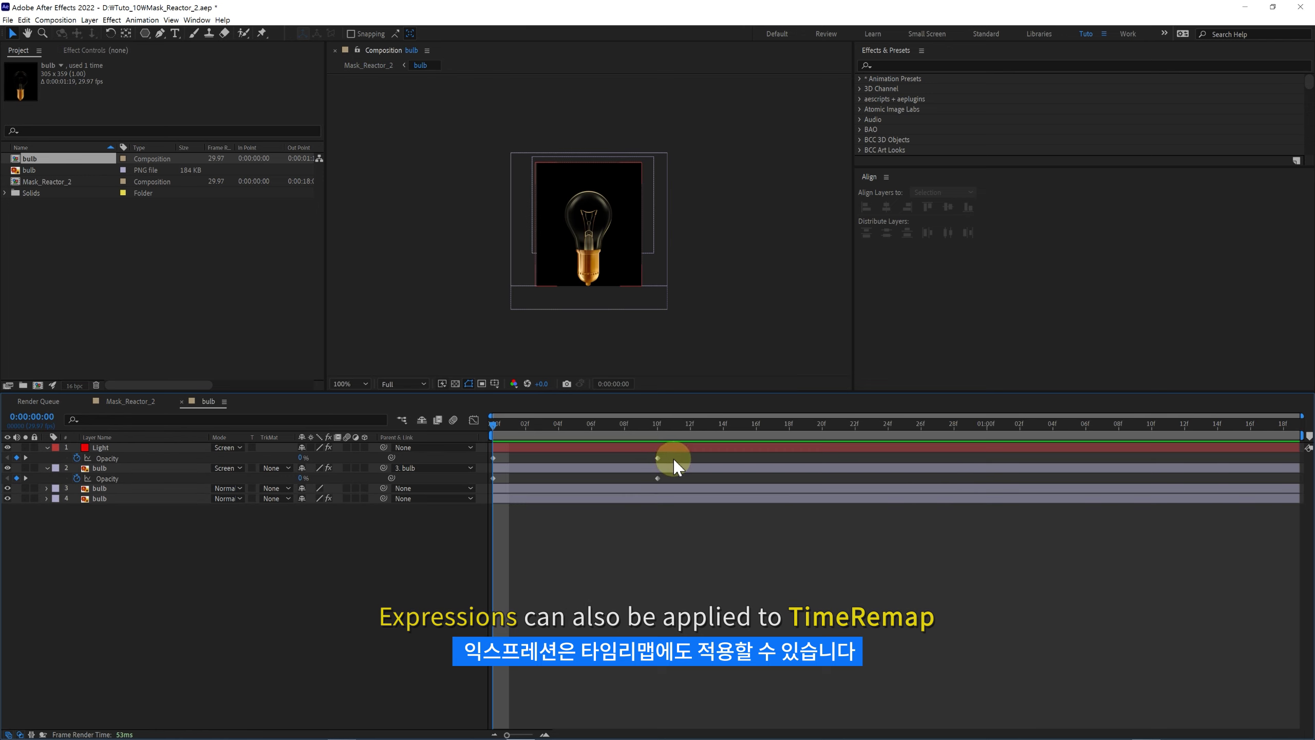
drag(672, 459, 452, 488)
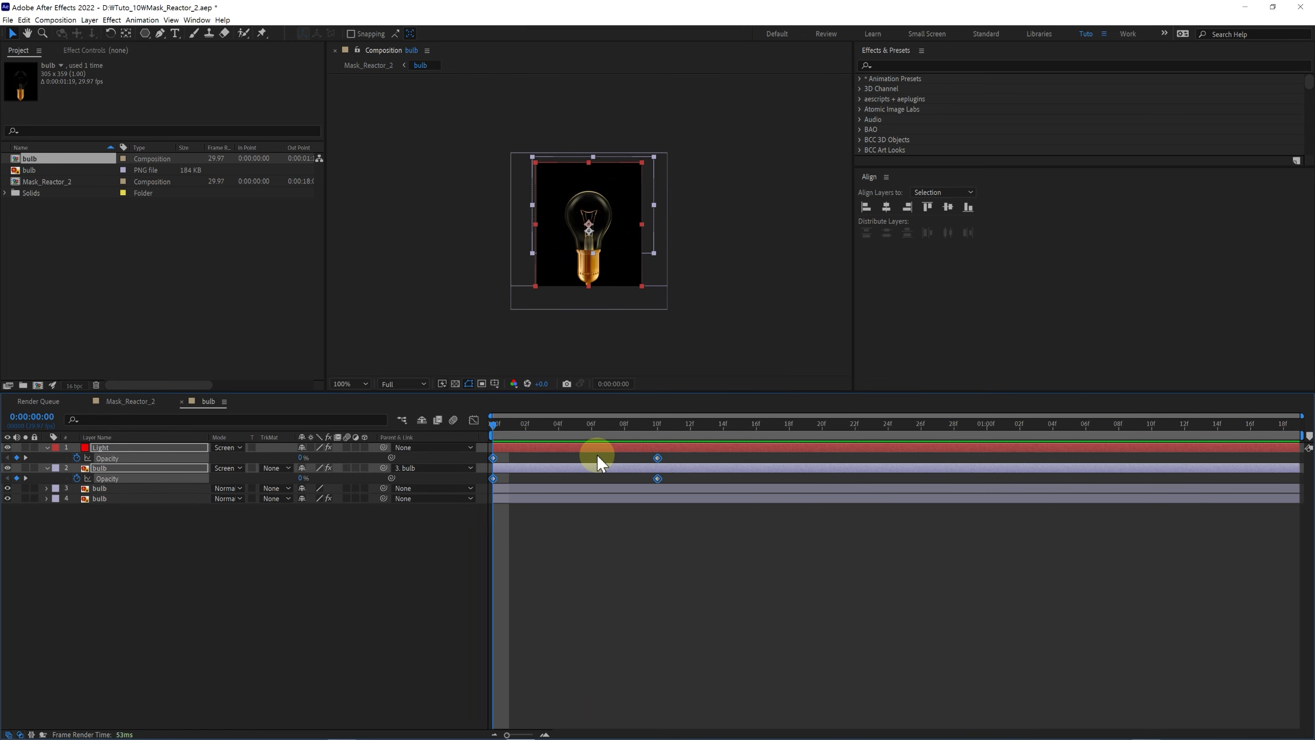
click(658, 456)
click(358, 68)
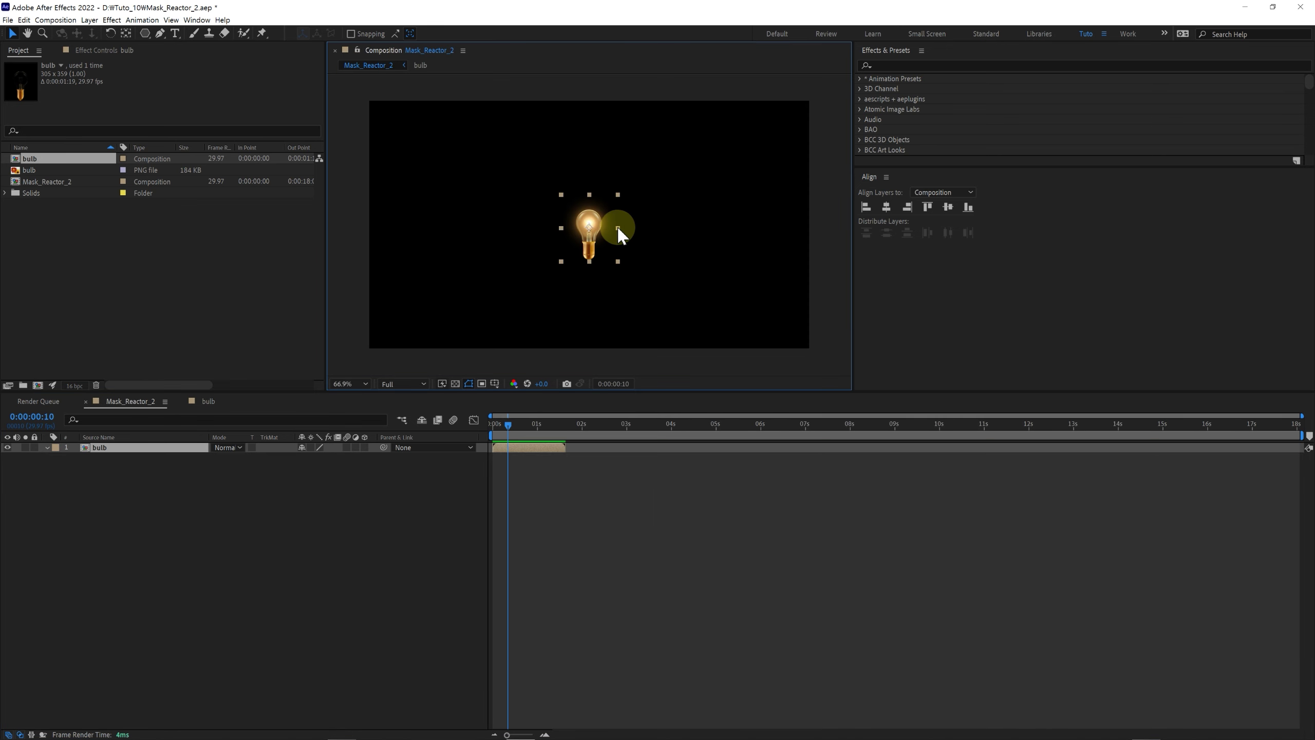
- Duplicate the bulb layer into 15 copies and distribute them evenly across one row
click(148, 448)
key(ctrl+d)
key(ctrl+d)
key(ctrl+d)
key(ctrl+d)
key(ctrl+d)
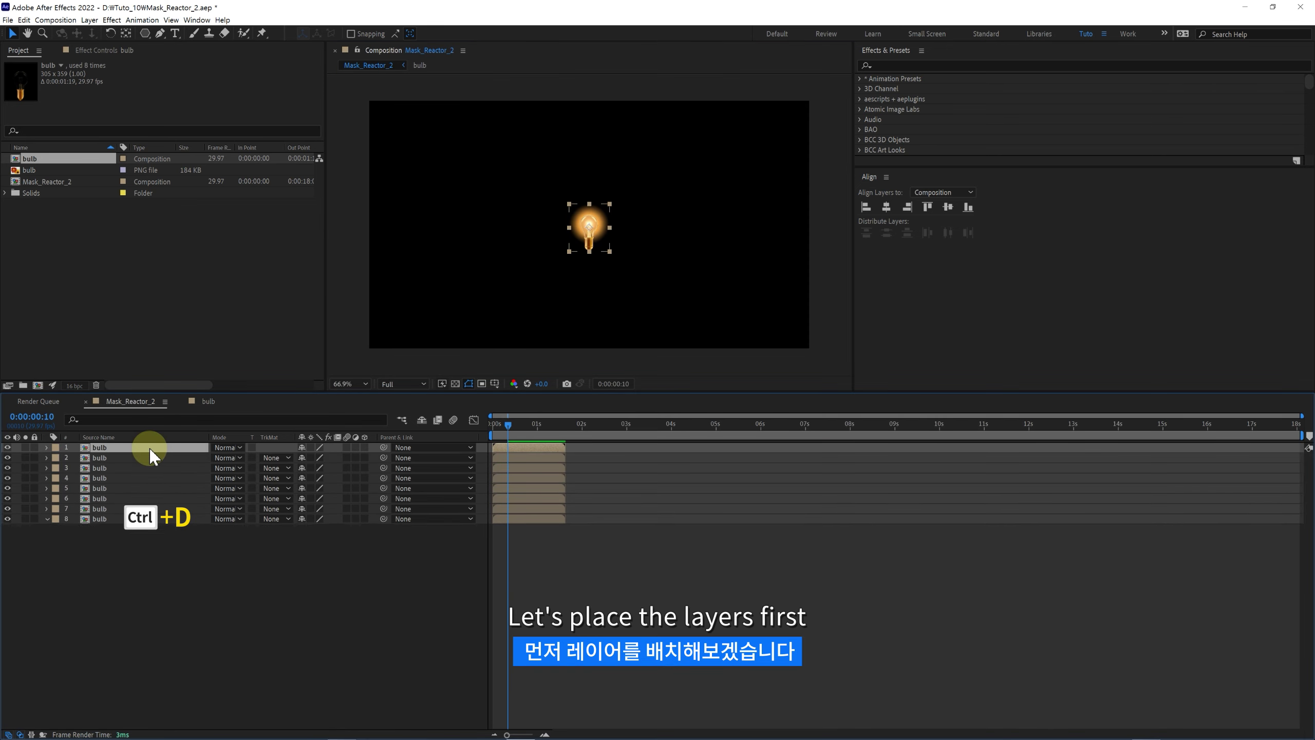
key(ctrl+d)
key(ctrl+d)
key(ctrl+d)
key(ctrl+d)
key(ctrl+d)
key(ctrl+d)
key(ctrl+a)
drag(392, 257, 766, 256)
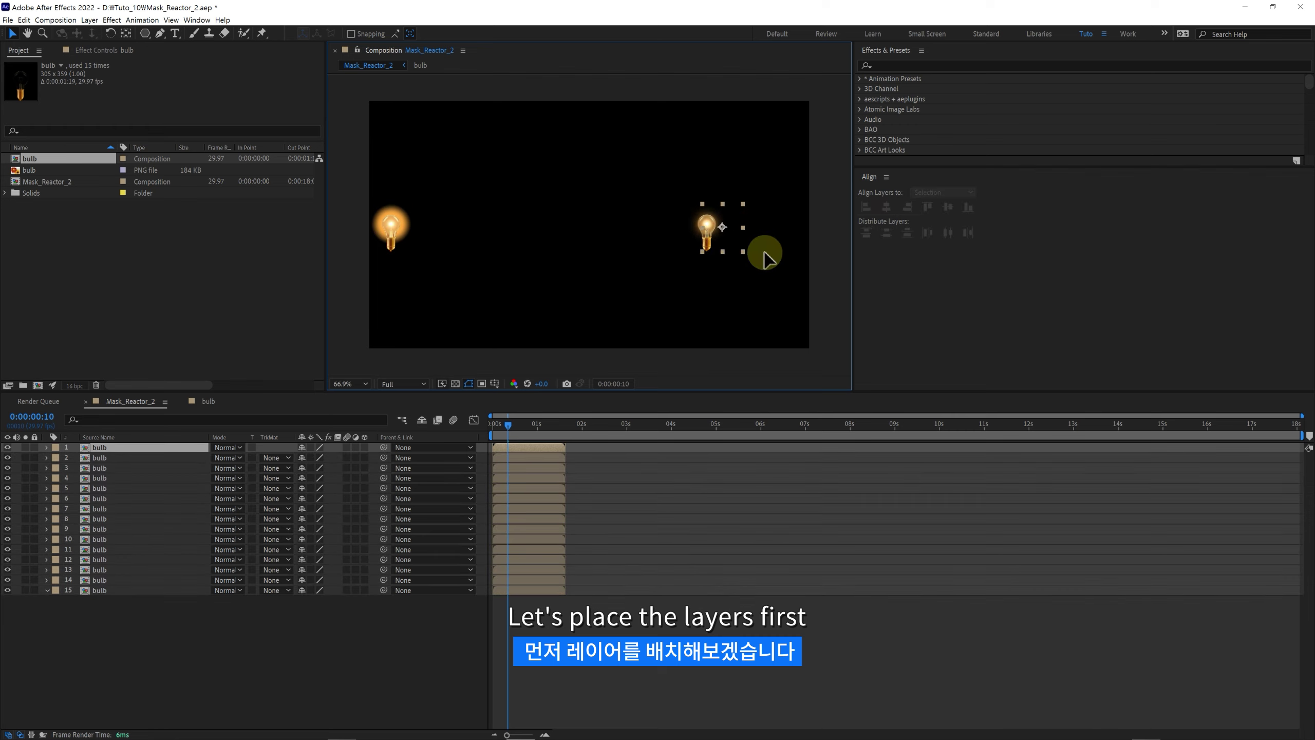
drag(352, 182, 858, 293)
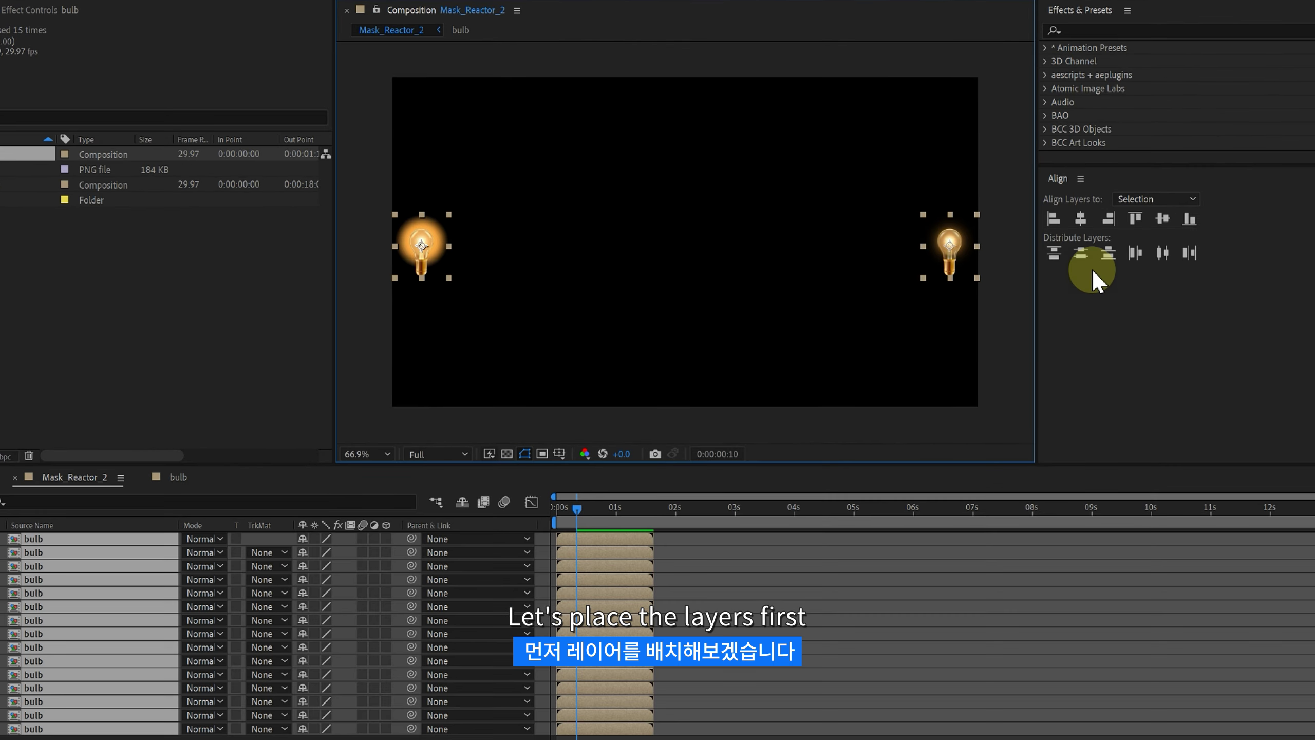
click(1158, 252)
- Position the row near the top and duplicate it into lower rows of the grid
mouse_move(792, 244)
mouse_down()
mouse_move(792, 112)
mouse_move(768, 164)
mouse_move(763, 332)
mouse_up()
key(ctrl+d)
key(ctrl+d)
key(ctrl+d)
key(ctrl+d)
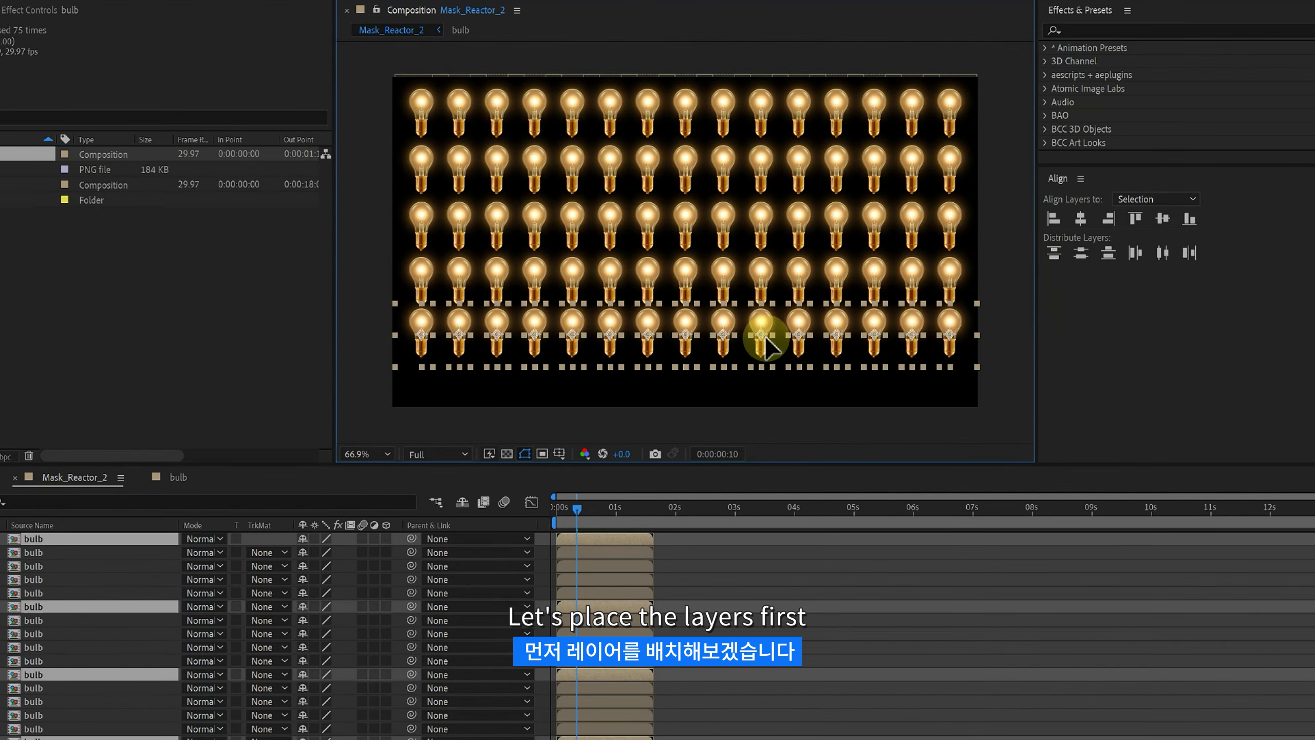
mouse_move(500, 430)
mouse_down()
mouse_move(491, 446)
mouse_move(528, 448)
mouse_up()
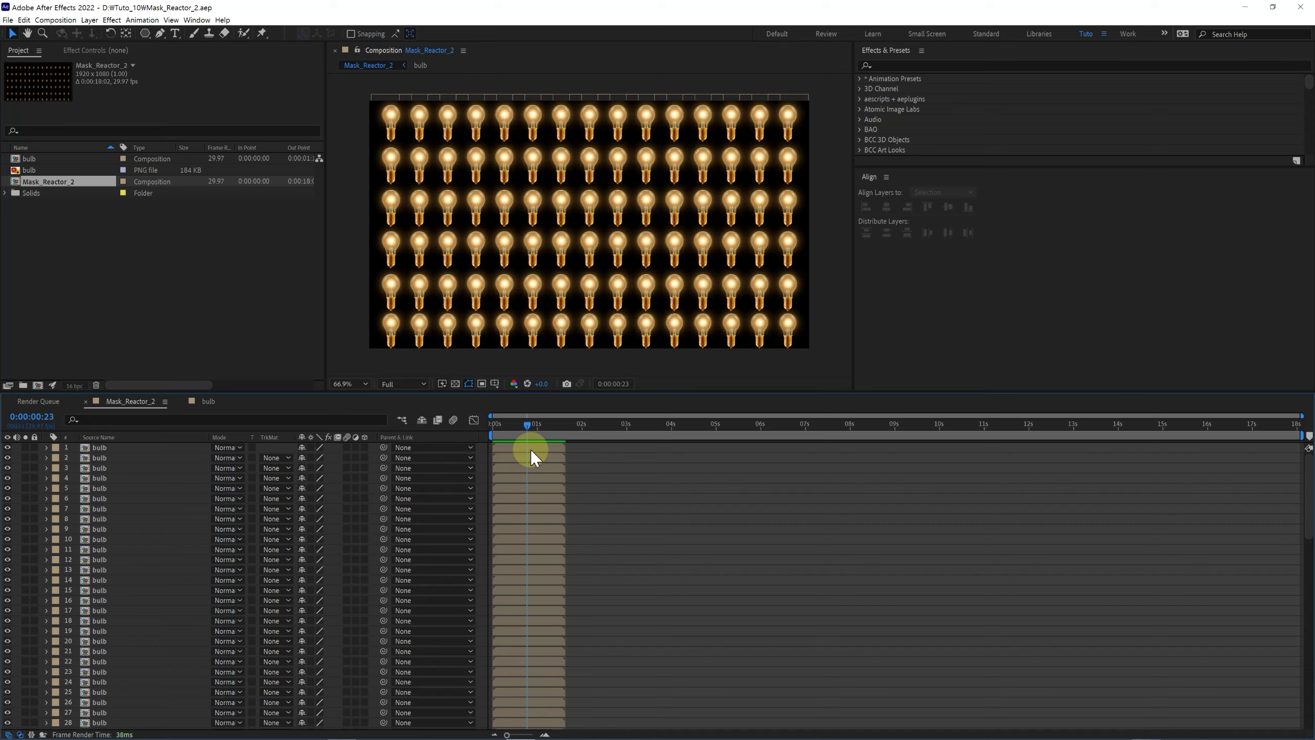
- Freeze every bulb layer on its last frame
key(ctrl+a)
right_click(108, 477)
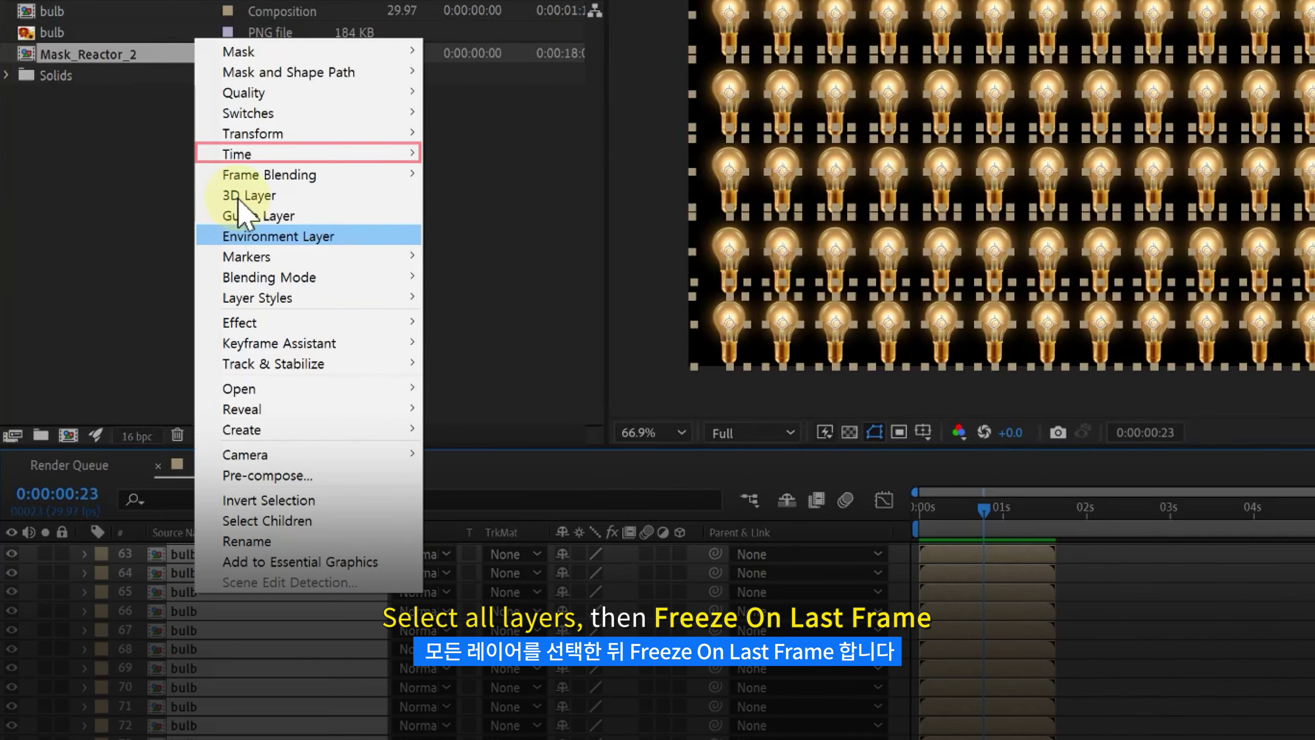
mouse_move(252, 155)
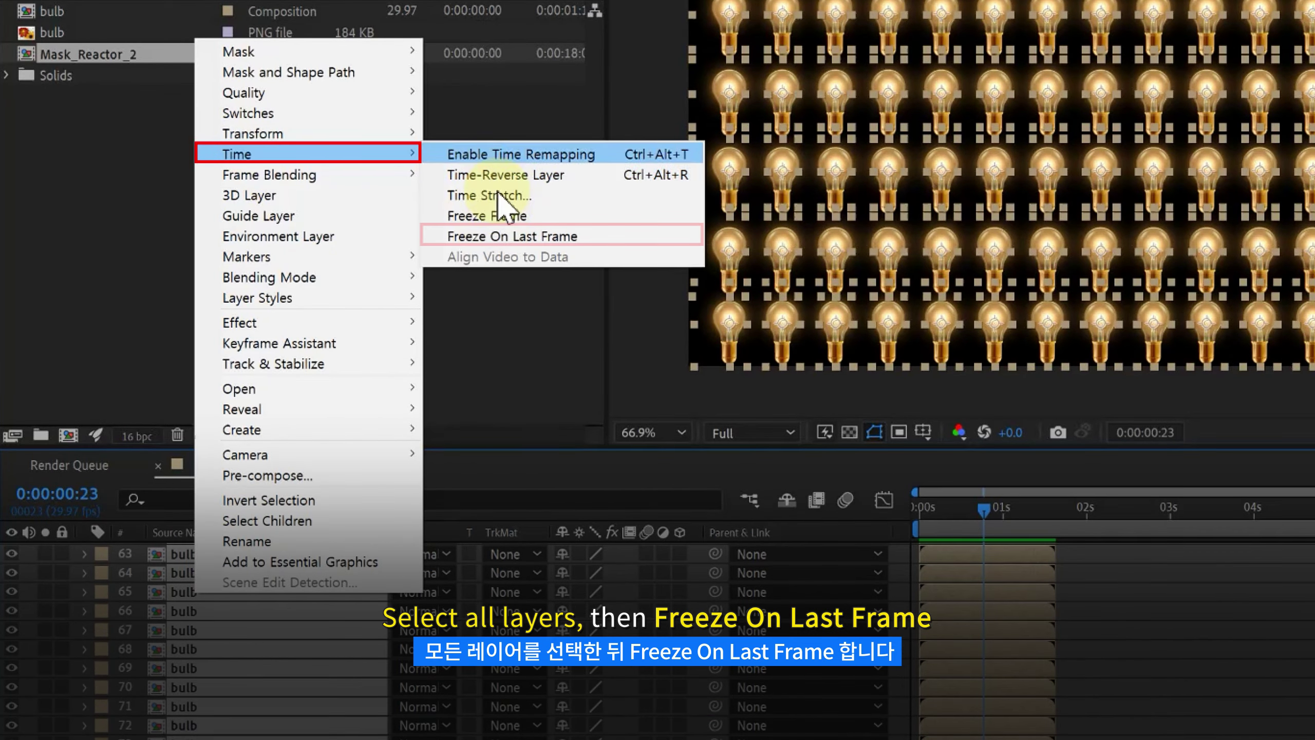
click(494, 237)
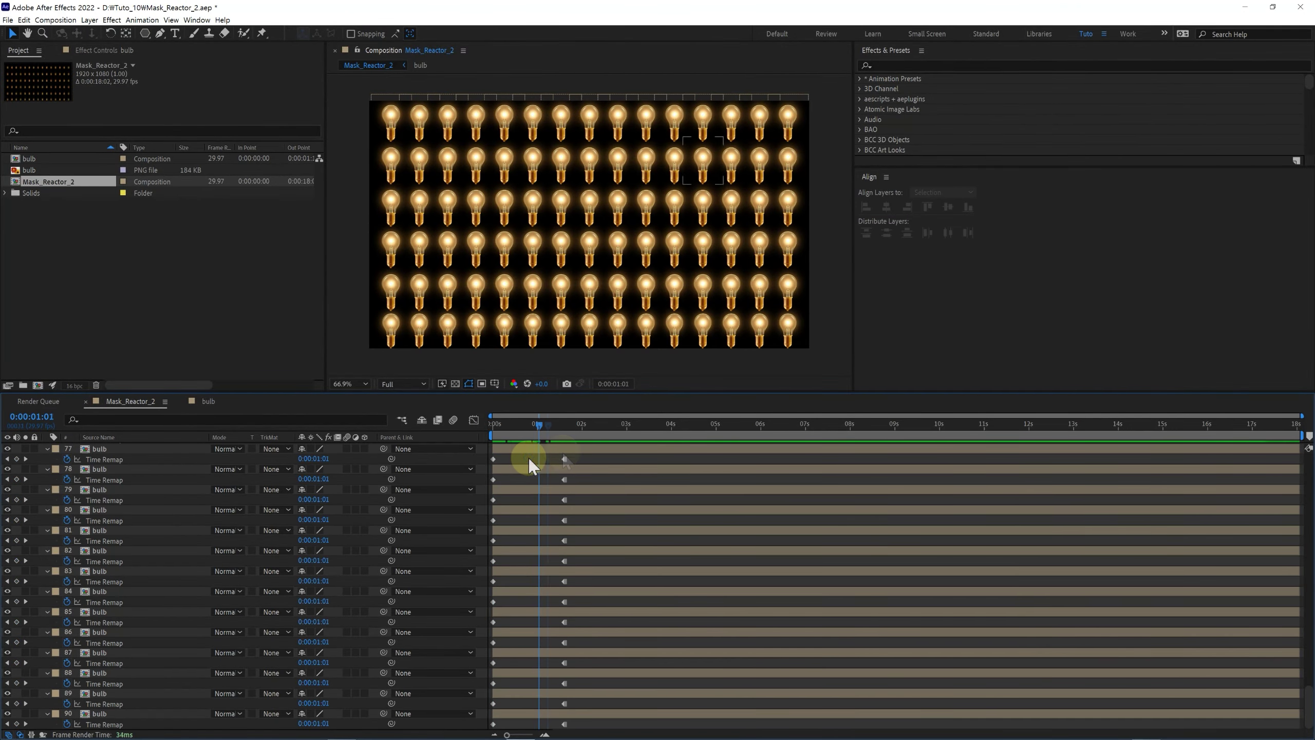
- Create a new solid layer named MASK
right_click(528, 458)
mouse_move(641, 469)
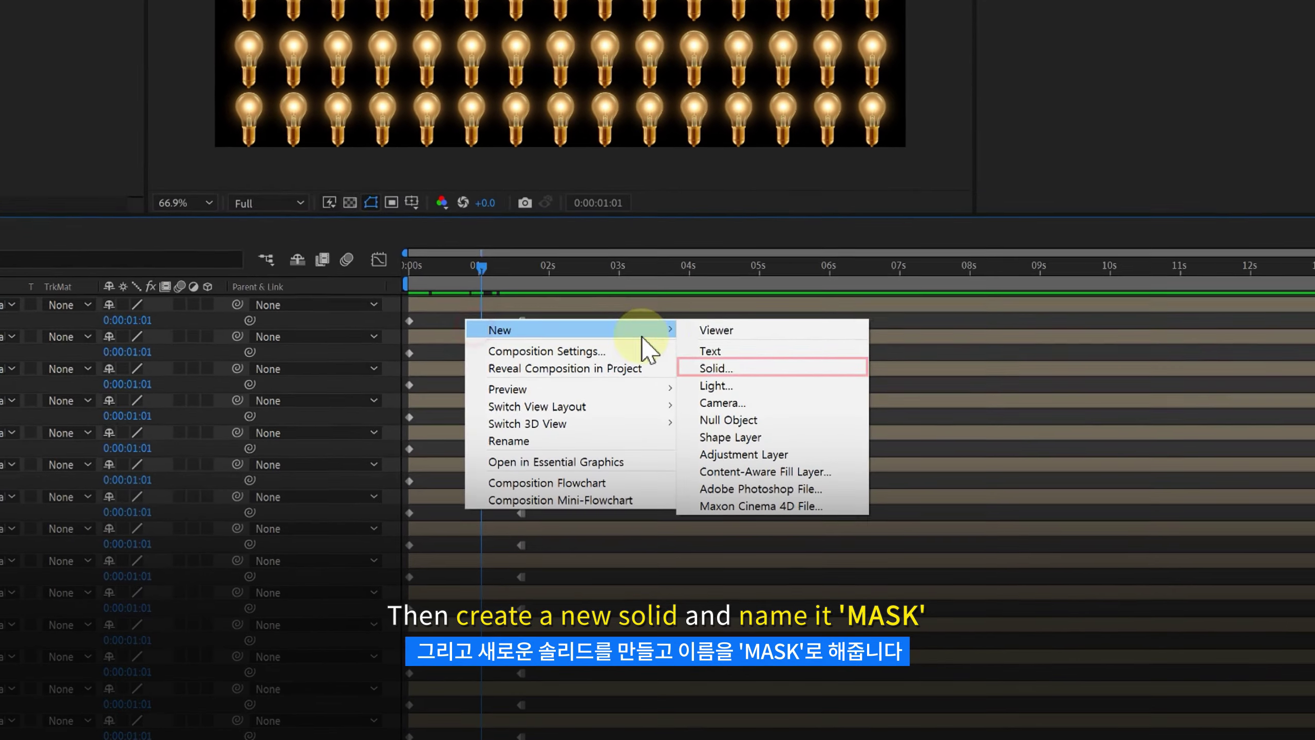
click(721, 368)
text(MASK)
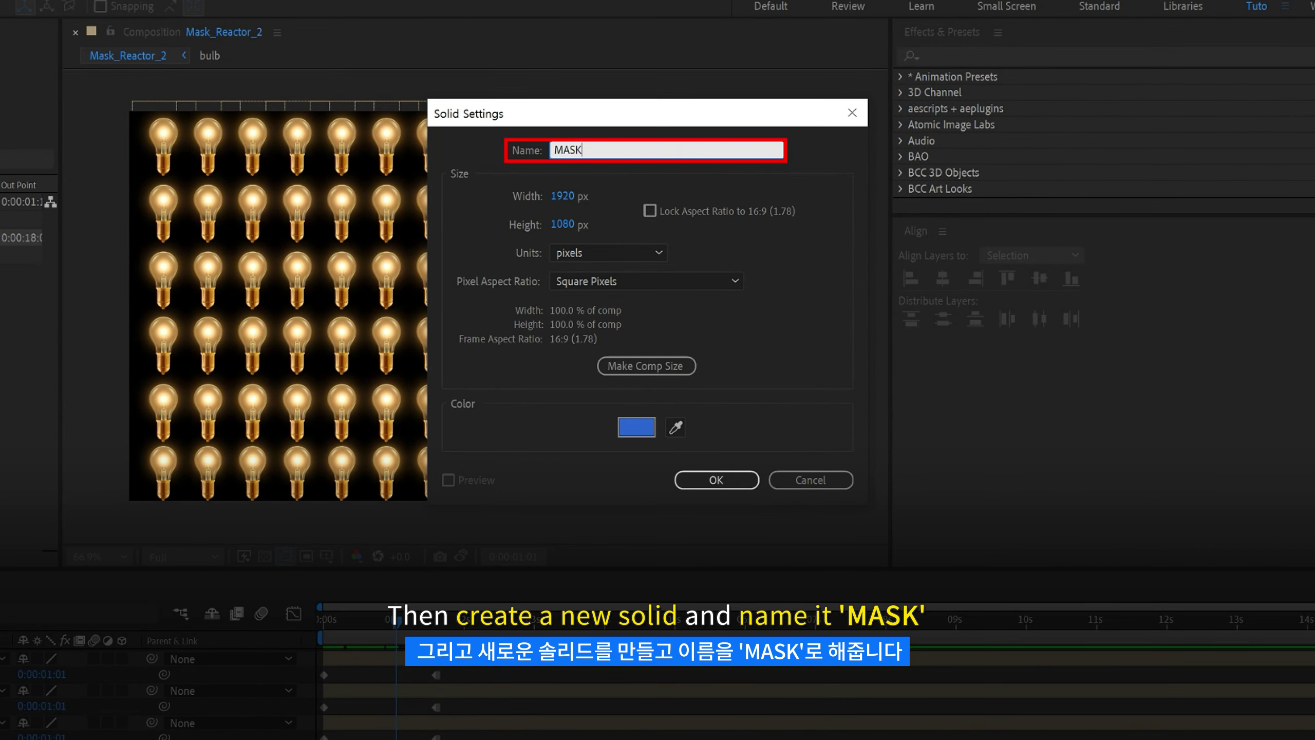
key(Return)
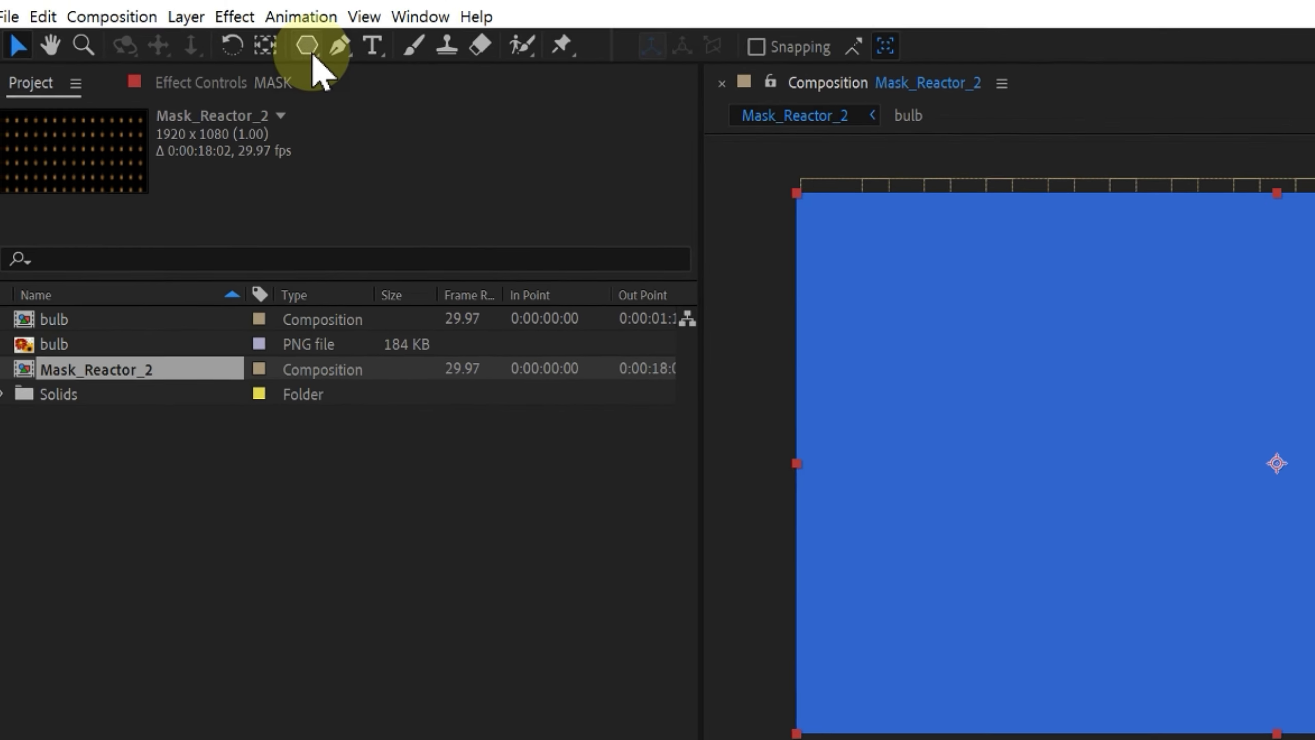
- Draw a rectangle mask over the left bulb columns, hide the MASK solid, and select the first bulb
click(316, 45)
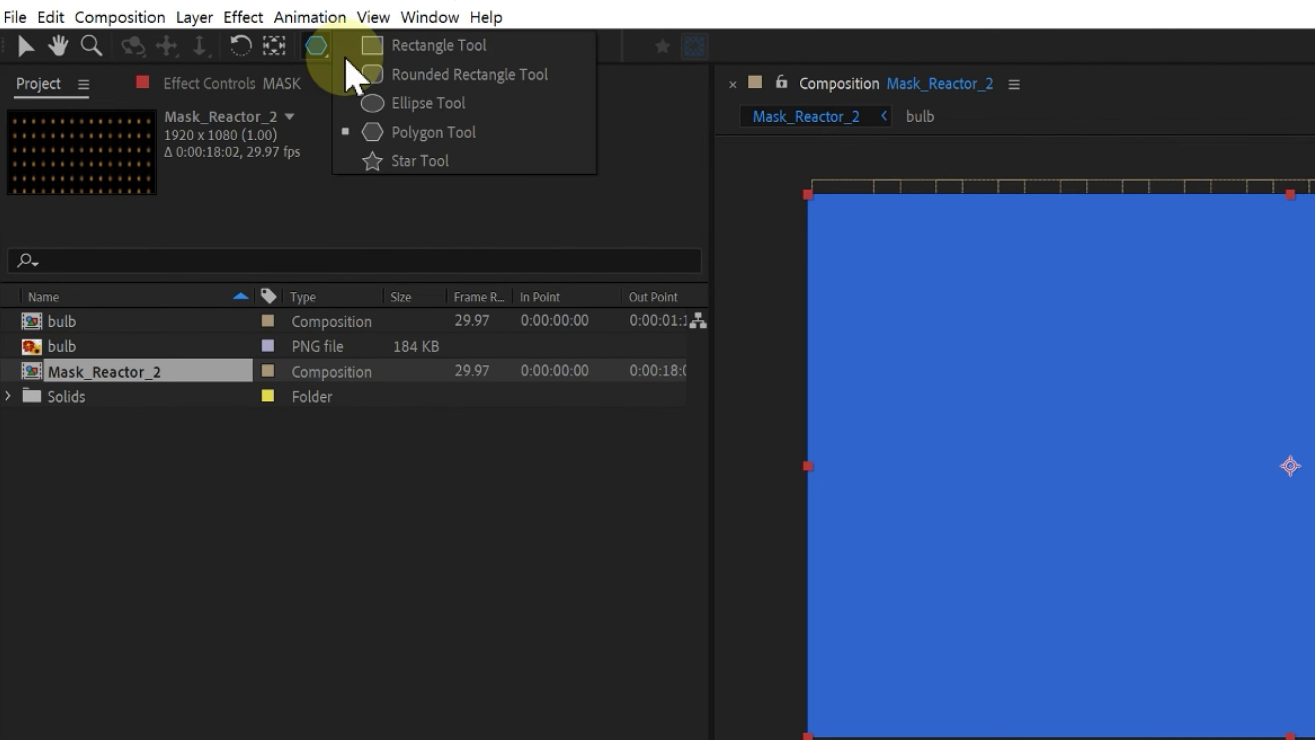
click(372, 47)
mouse_move(344, 79)
mouse_down()
mouse_move(438, 356)
mouse_move(464, 363)
mouse_up()
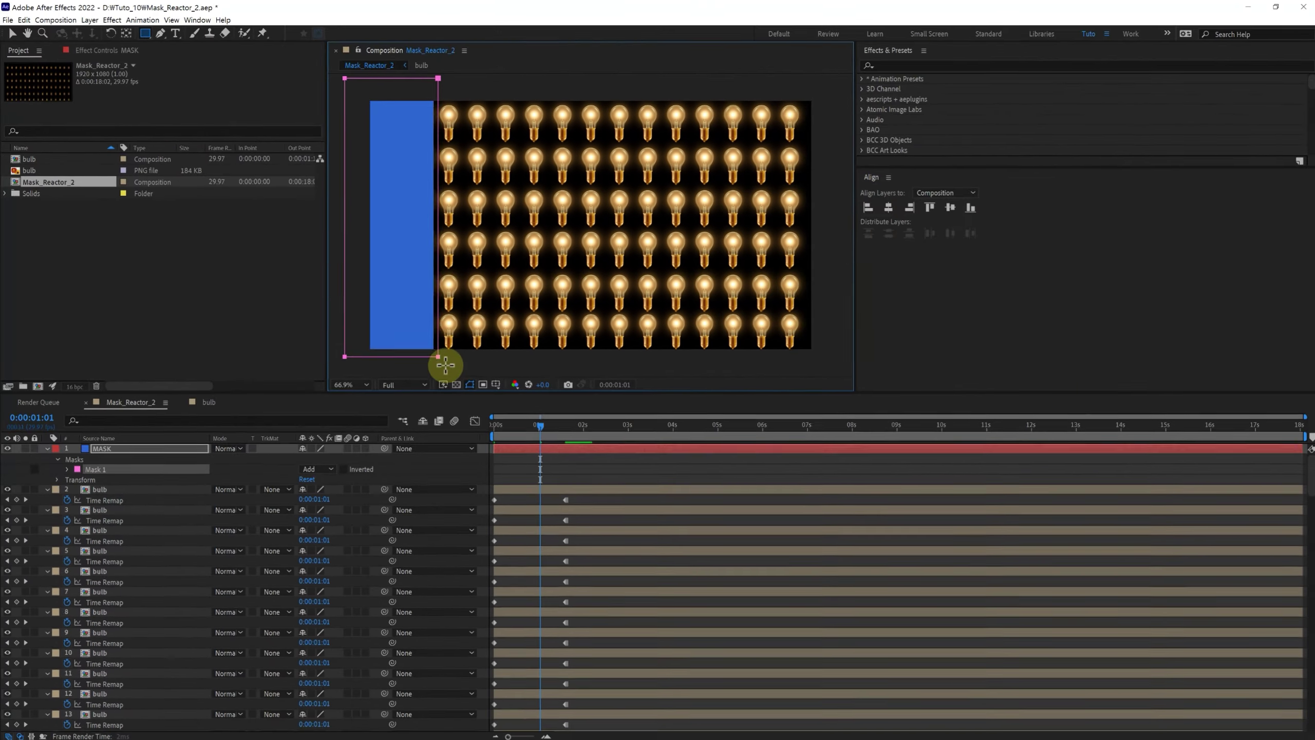
click(7, 446)
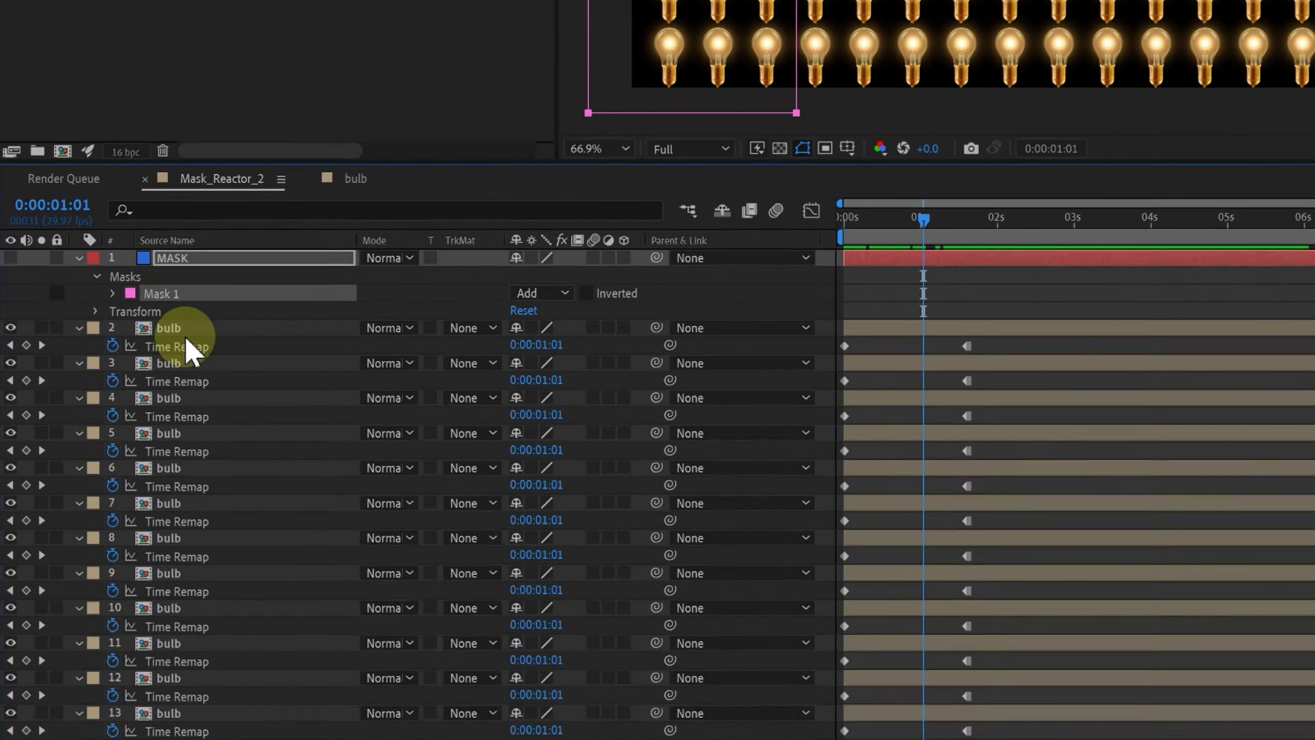
click(111, 498)
click(196, 336)
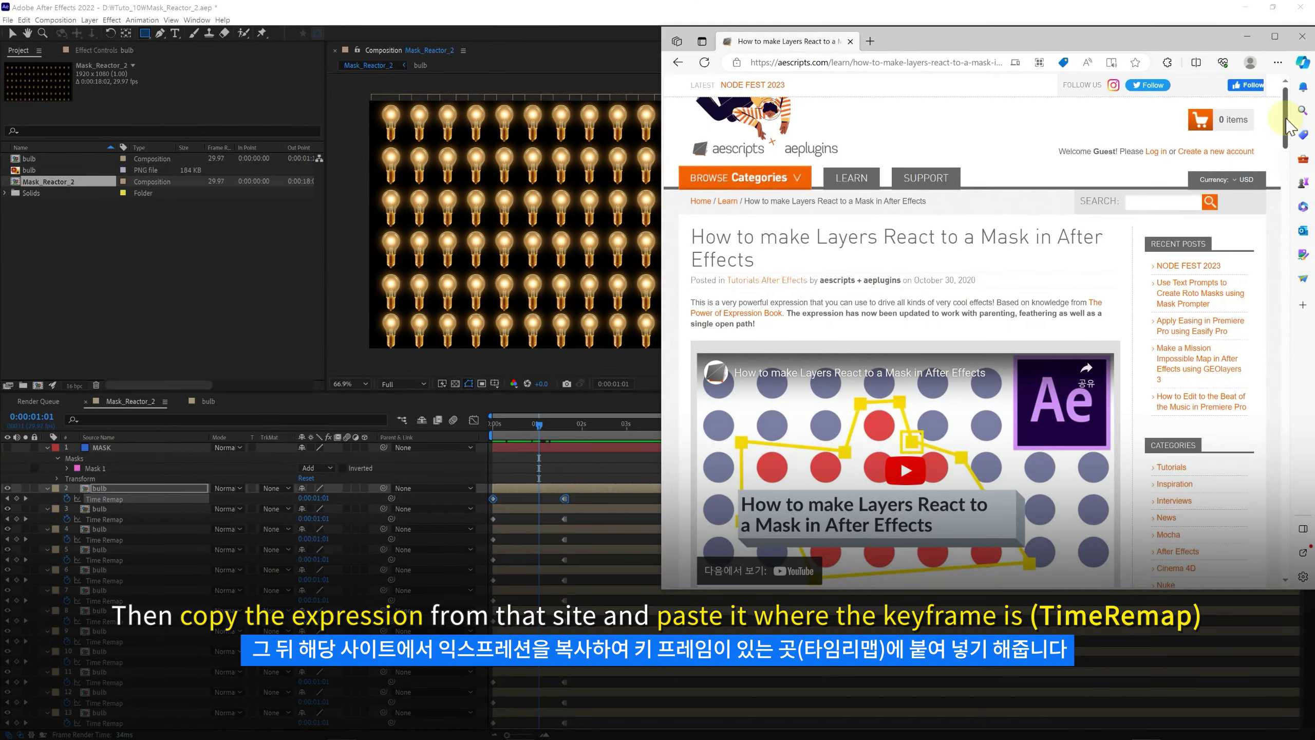
- Copy the mask-reaction code from aescripts and add an expression to the first bulb's Time Remap
scroll(1296, 183, down, 5)
scroll(1296, 184, down, 10)
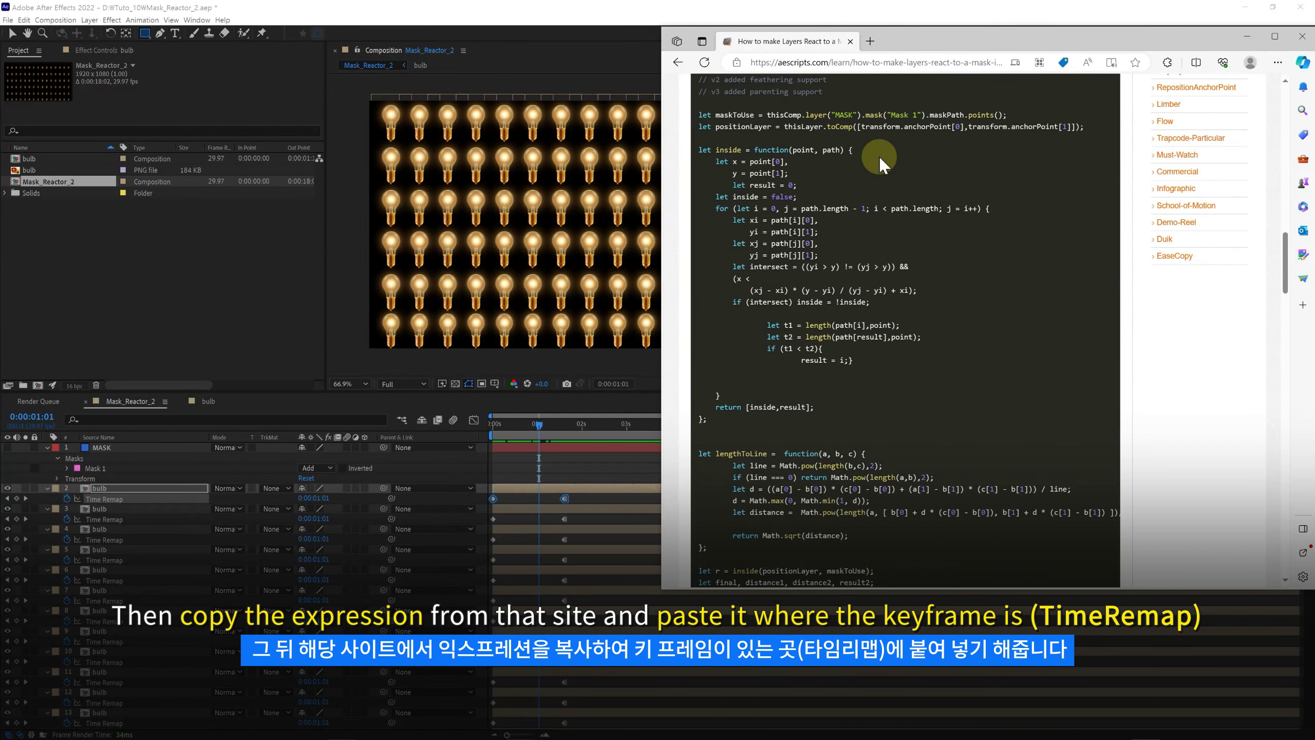
mouse_move(701, 115)
mouse_down()
mouse_move(843, 325)
mouse_move(860, 430)
mouse_up()
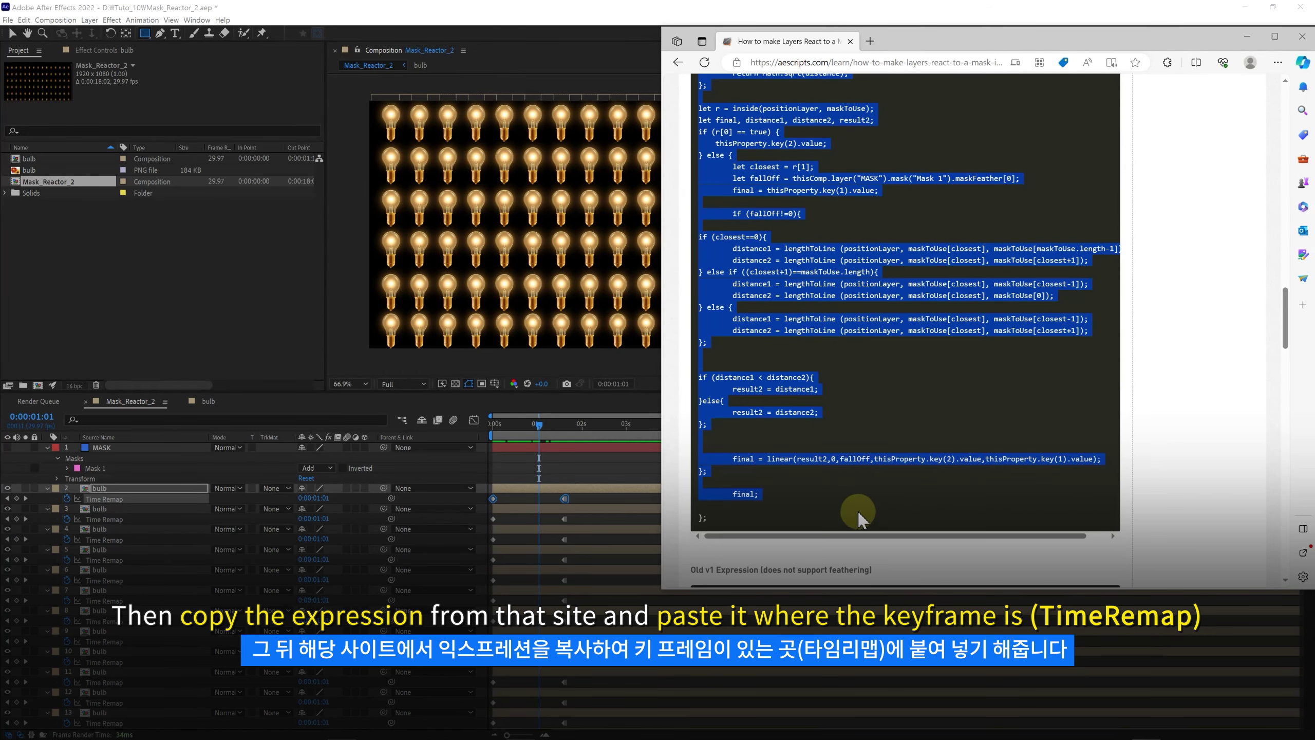
right_click(788, 416)
click(817, 424)
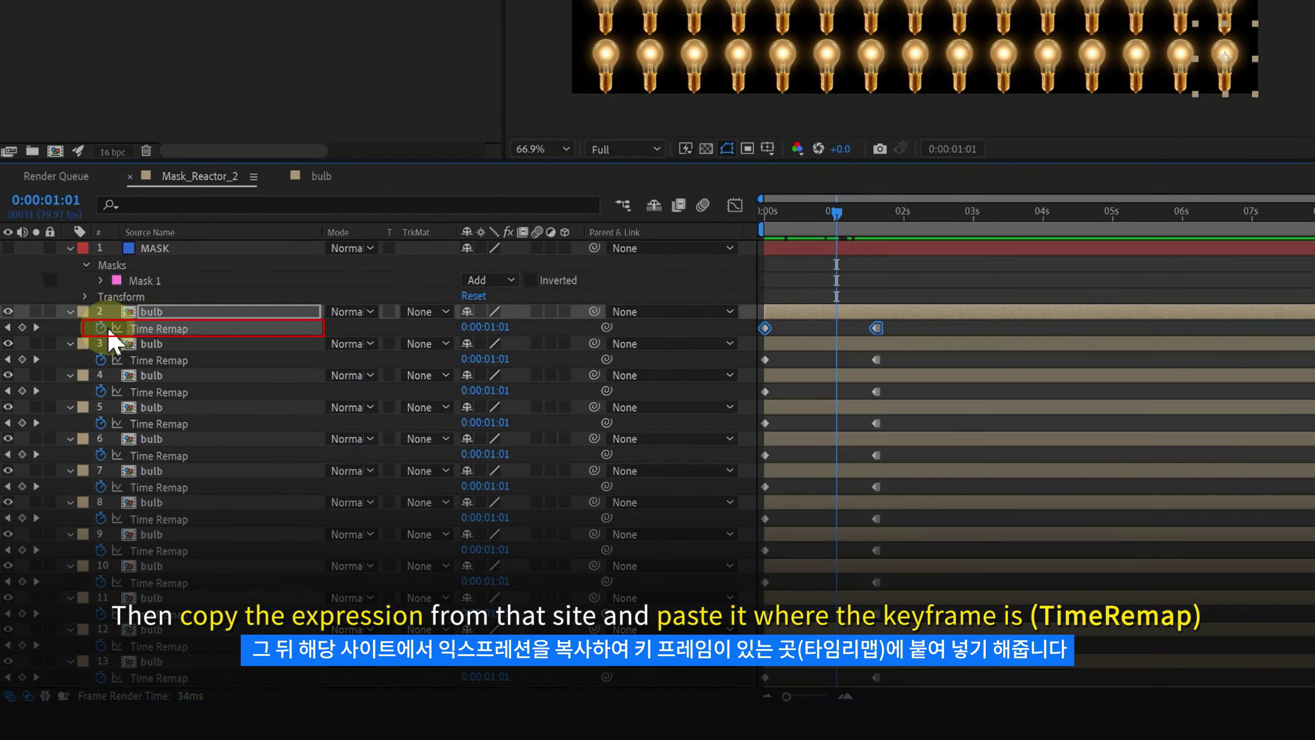
alt+click(67, 499)
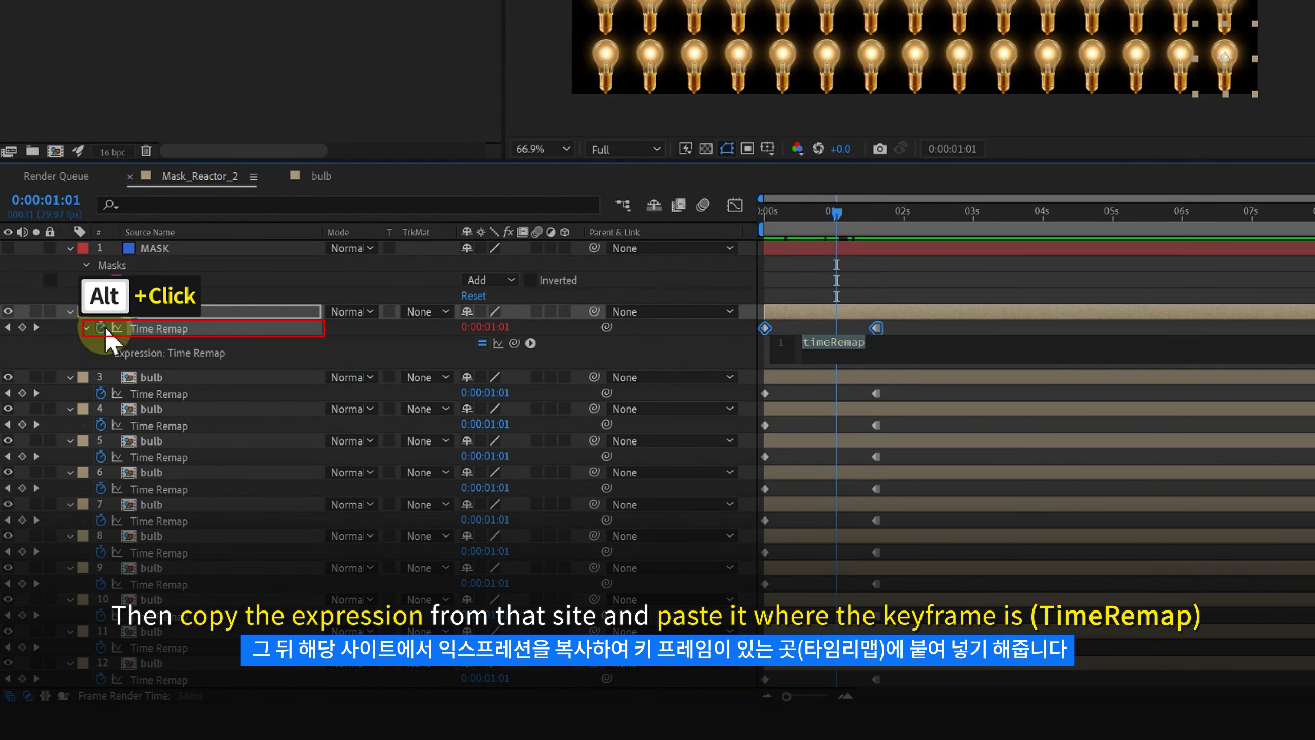
- Paste the mask-reaction expression into layer 2's Time Remap, then copy it as expression only
key(ctrl+v)
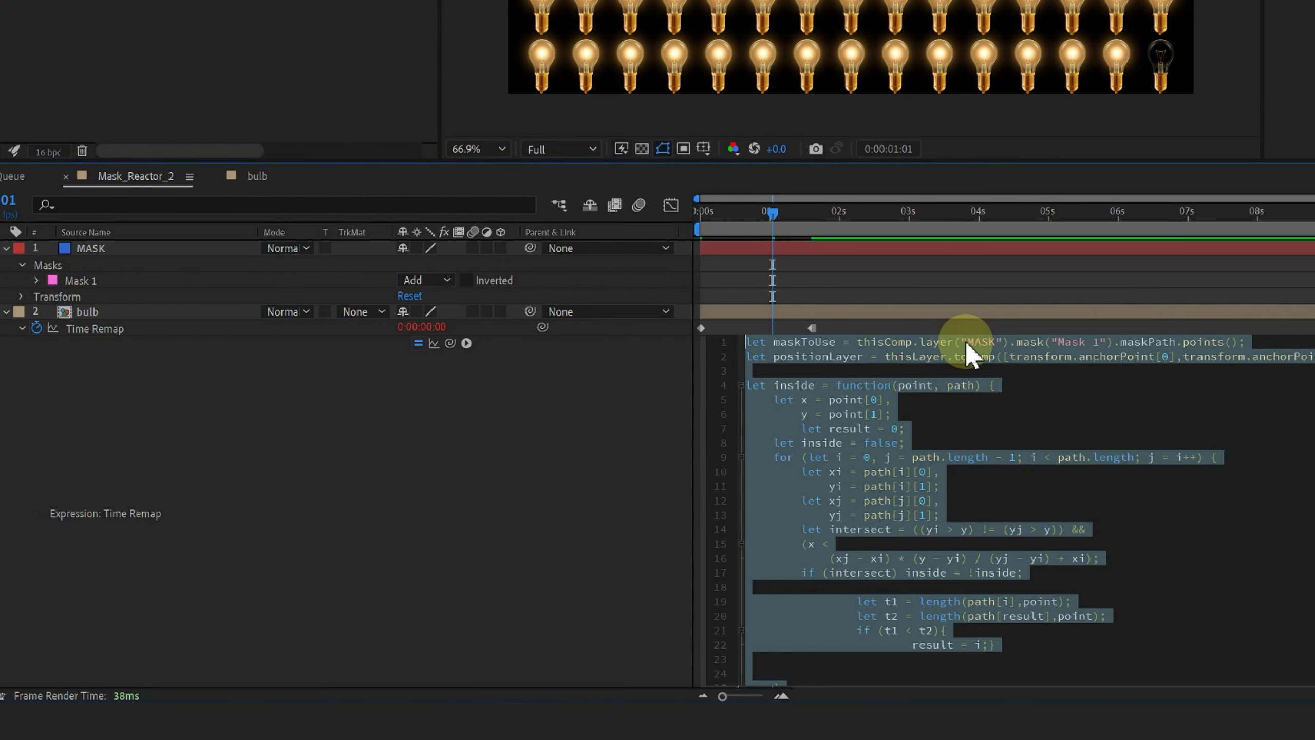
click(967, 341)
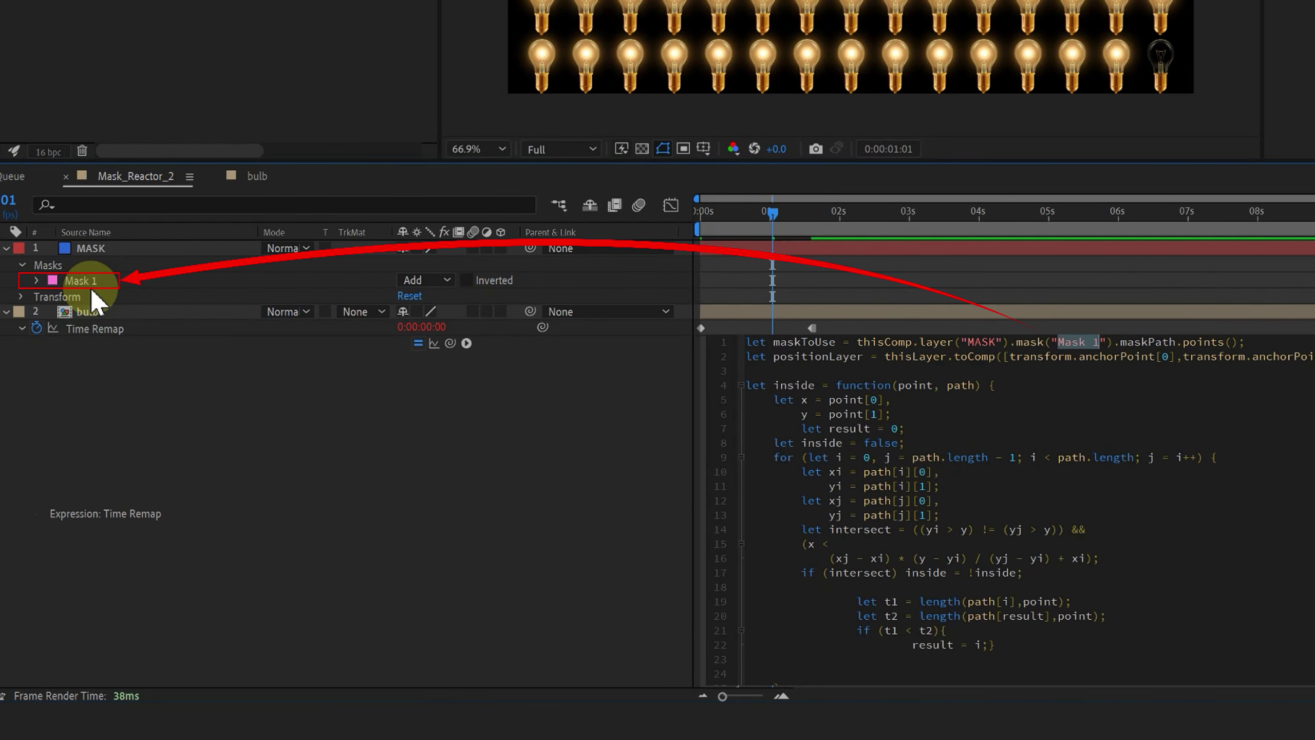
click(21, 328)
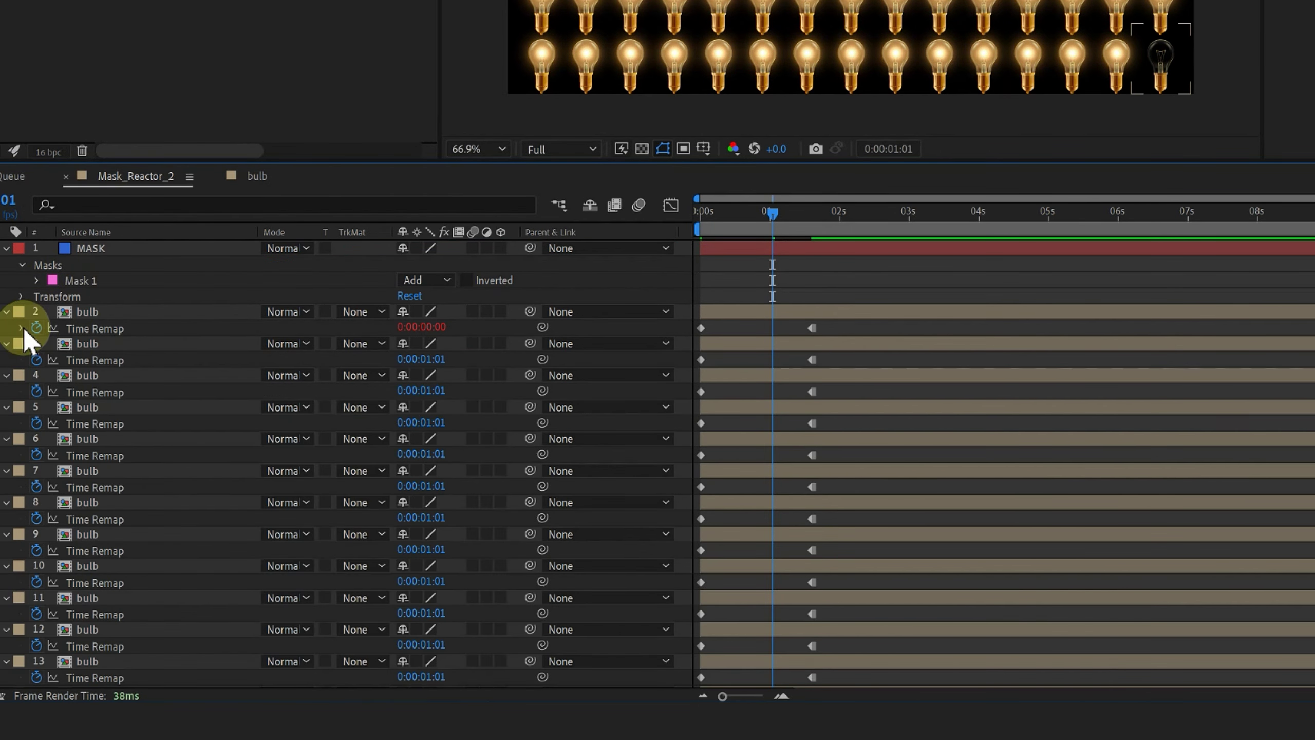
click(94, 328)
right_click(97, 327)
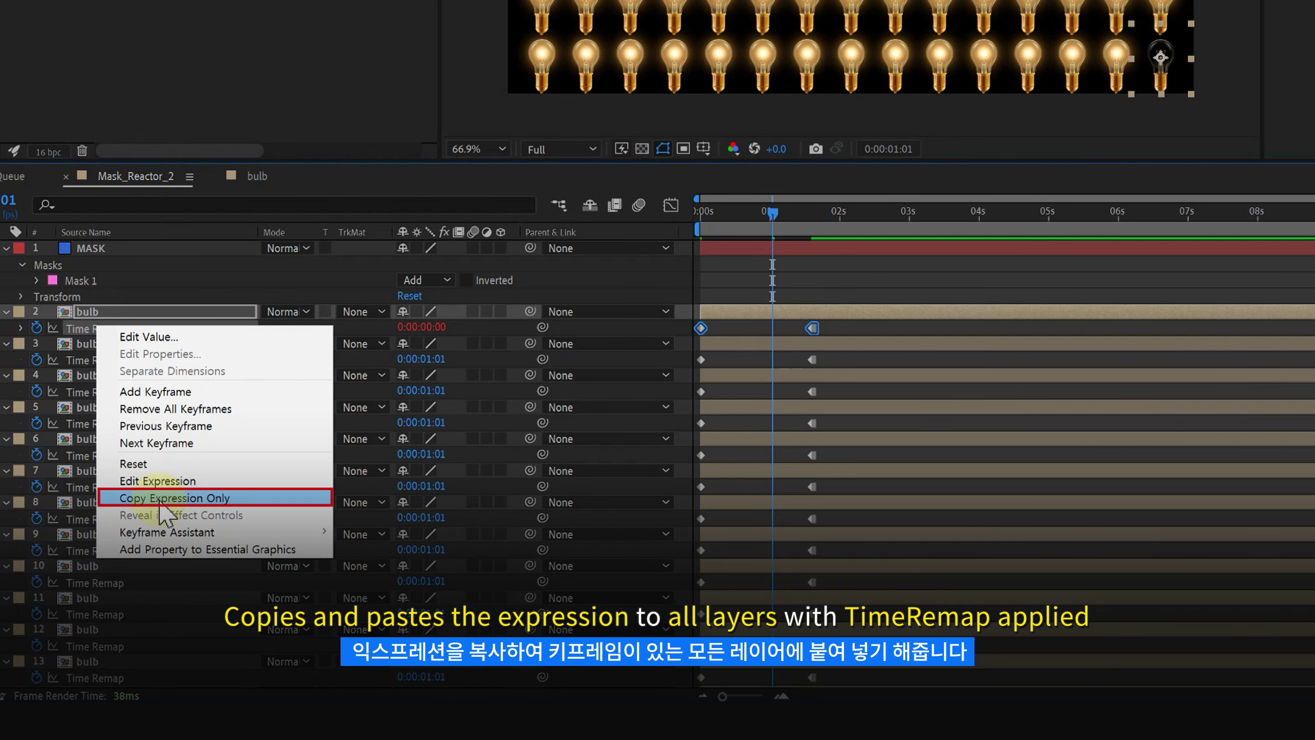
click(181, 498)
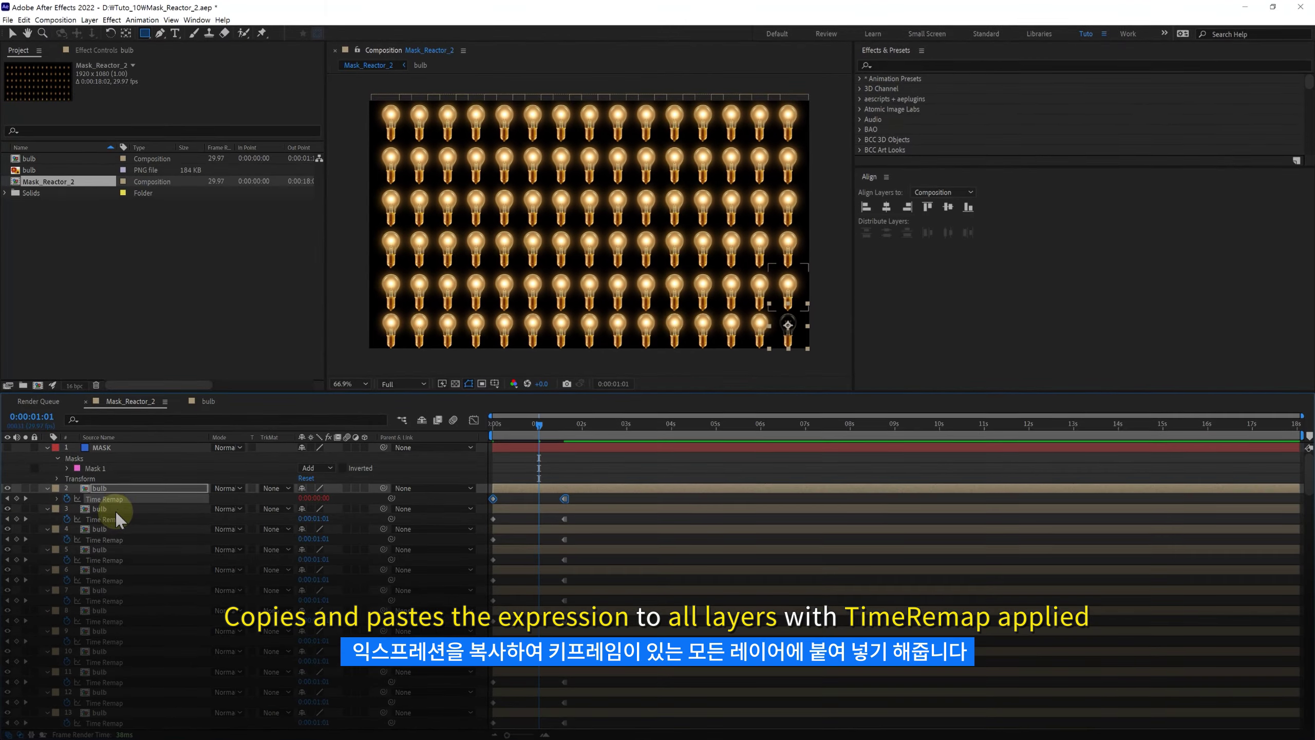
- Paste the expression onto bulb layers 3 through 91 and sweep the mask to test
click(120, 510)
click(517, 547)
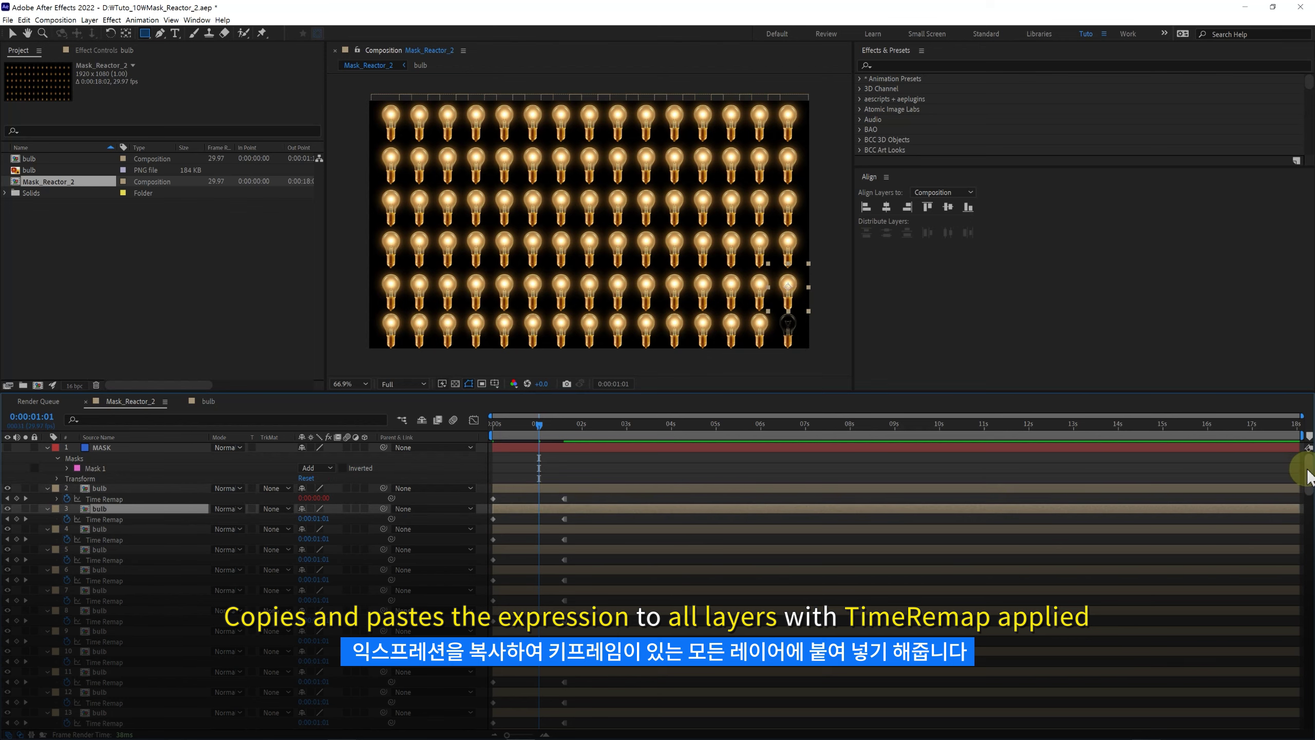
drag(1307, 476, 596, 691)
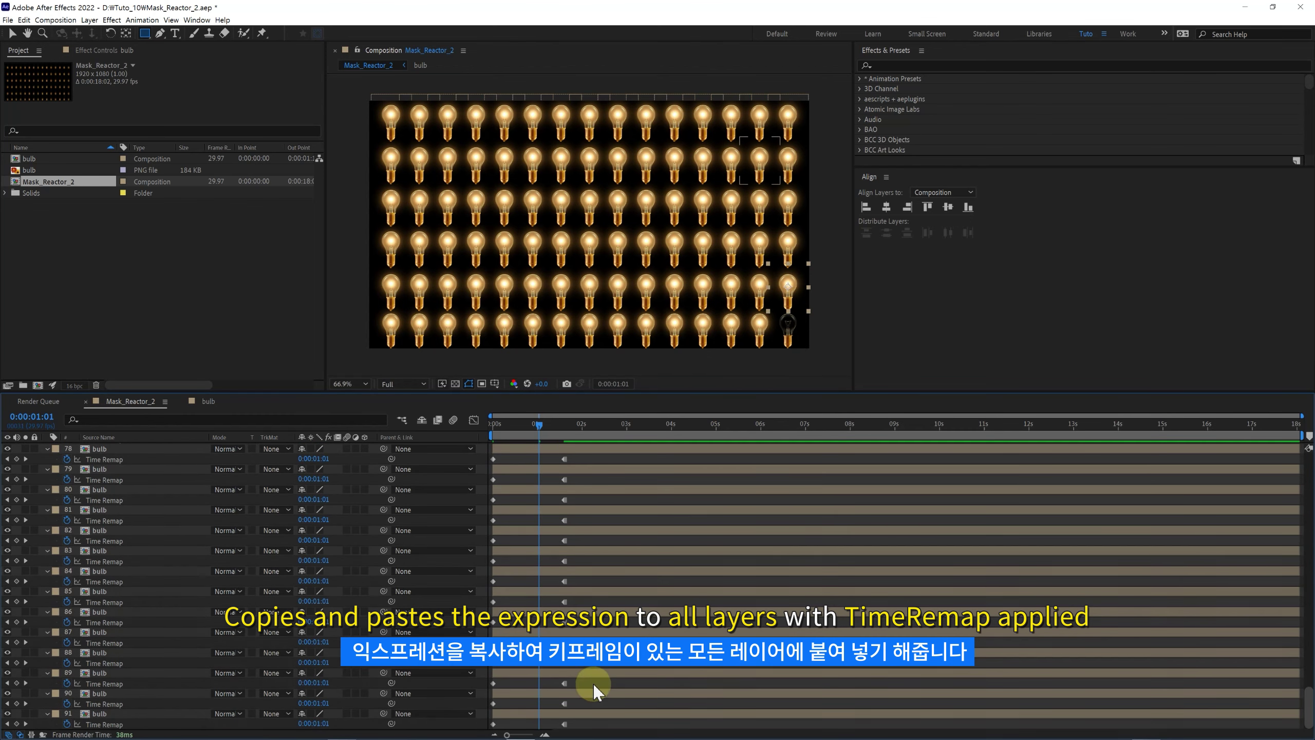
shift+click(99, 714)
key(ctrl+v)
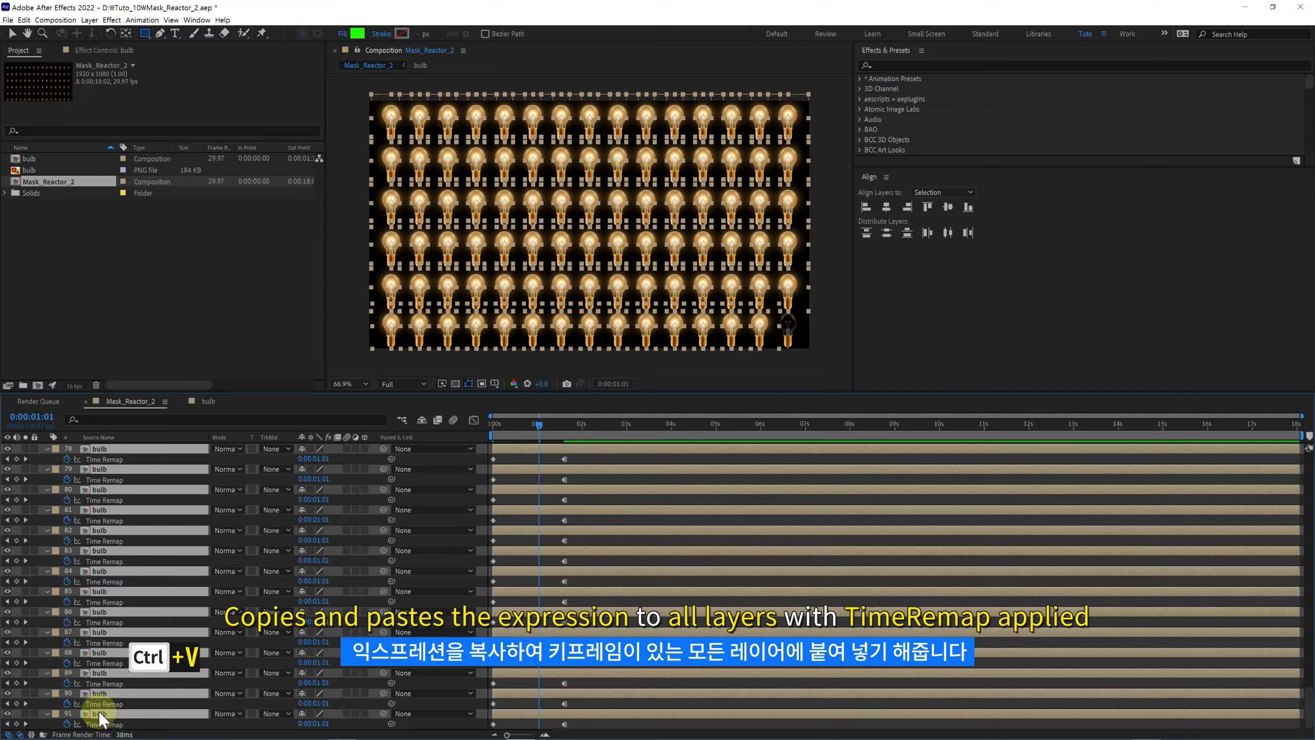
drag(575, 264, 613, 264)
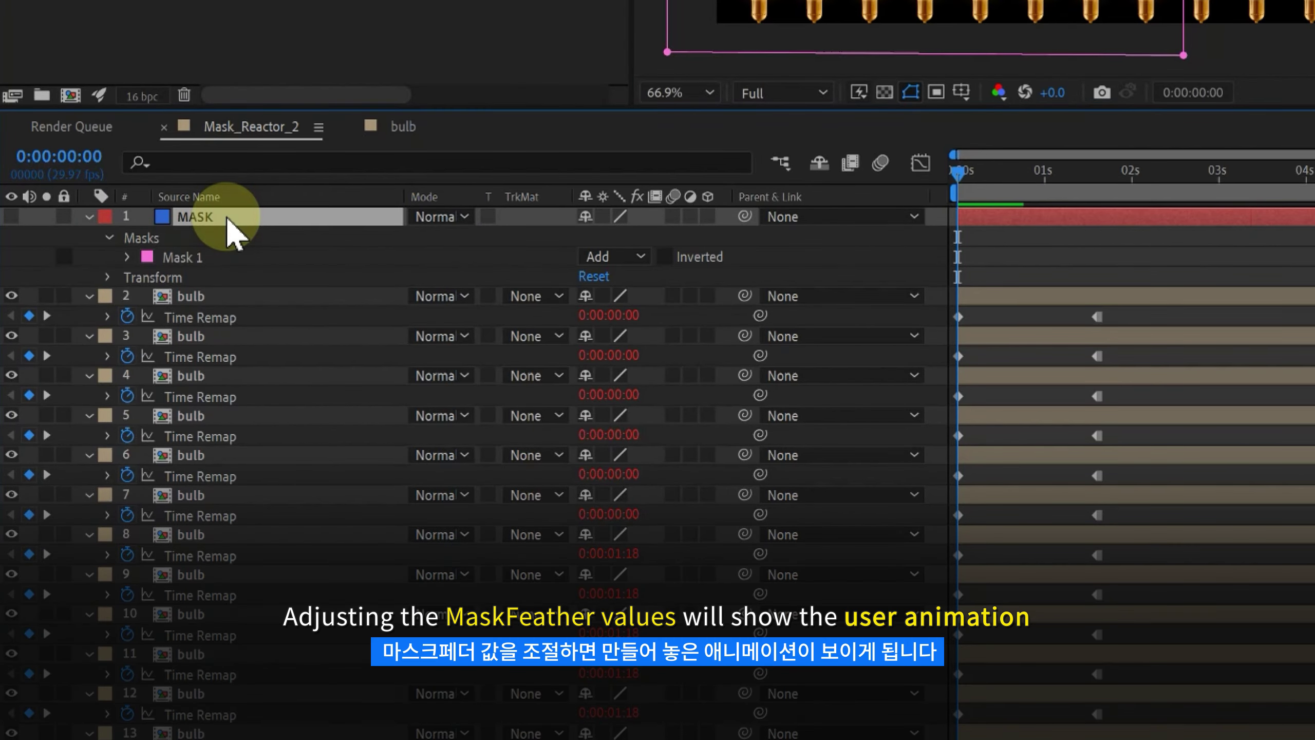
- Set the MASK layer's Mask Feather to 150 pixels and move the mask across the bulb grid
key(f)
click(607, 256)
key(Return)
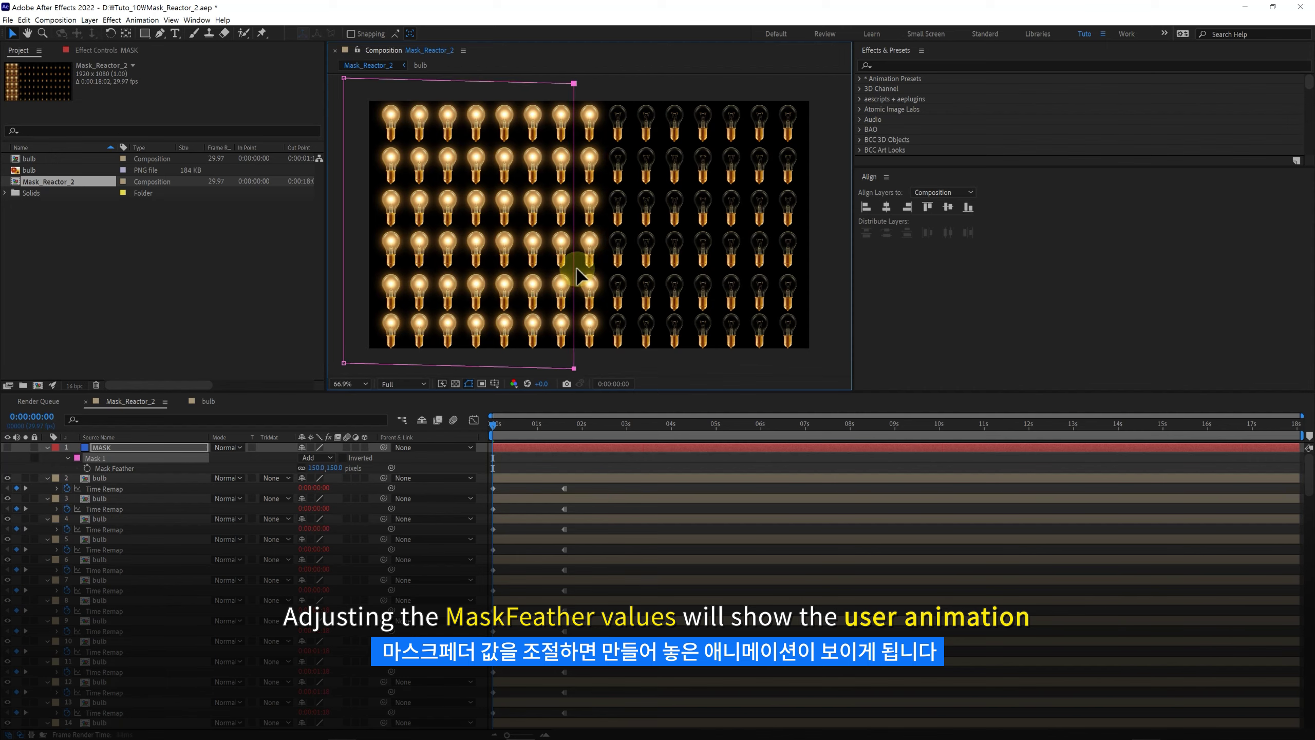
mouse_move(579, 274)
mouse_down()
mouse_move(481, 261)
mouse_move(730, 336)
mouse_up()
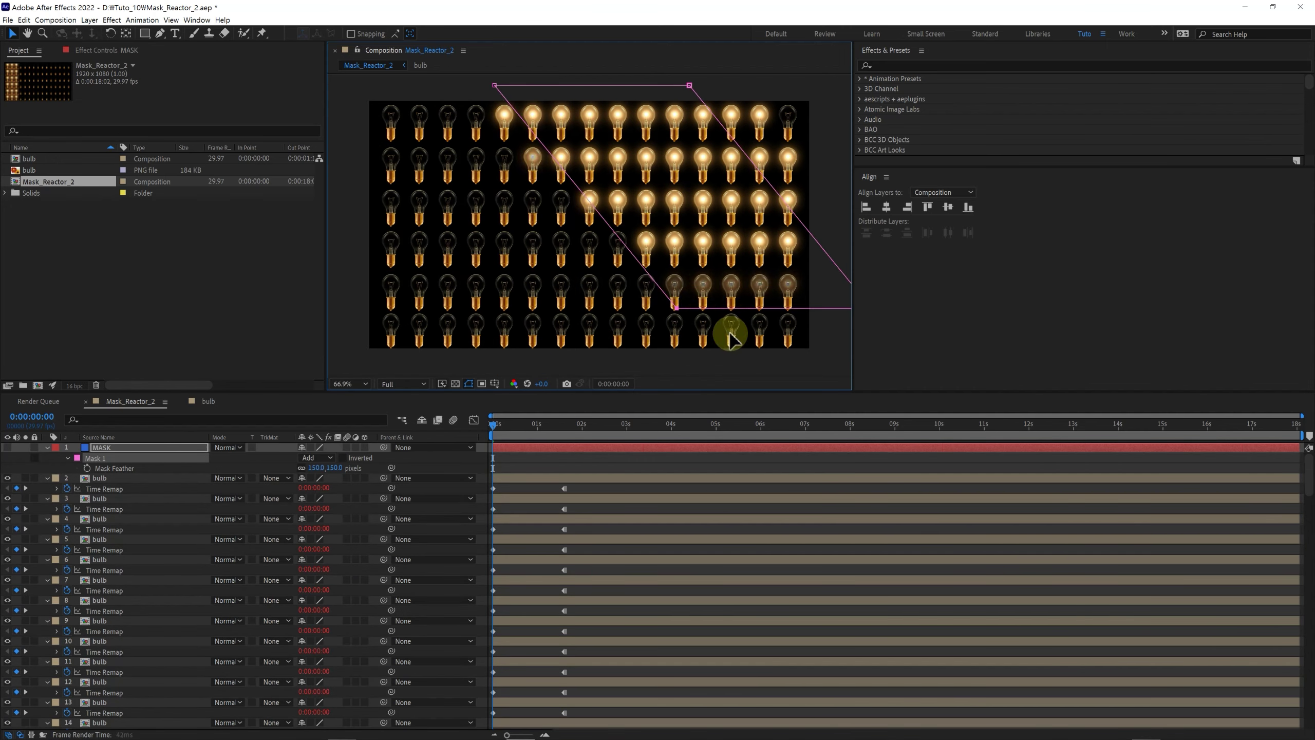
drag(730, 337, 575, 344)
- Draw an open line mask with the Pen tool, feathered 150 pixels, and adjust its endpoints
key(g)
click(589, 226)
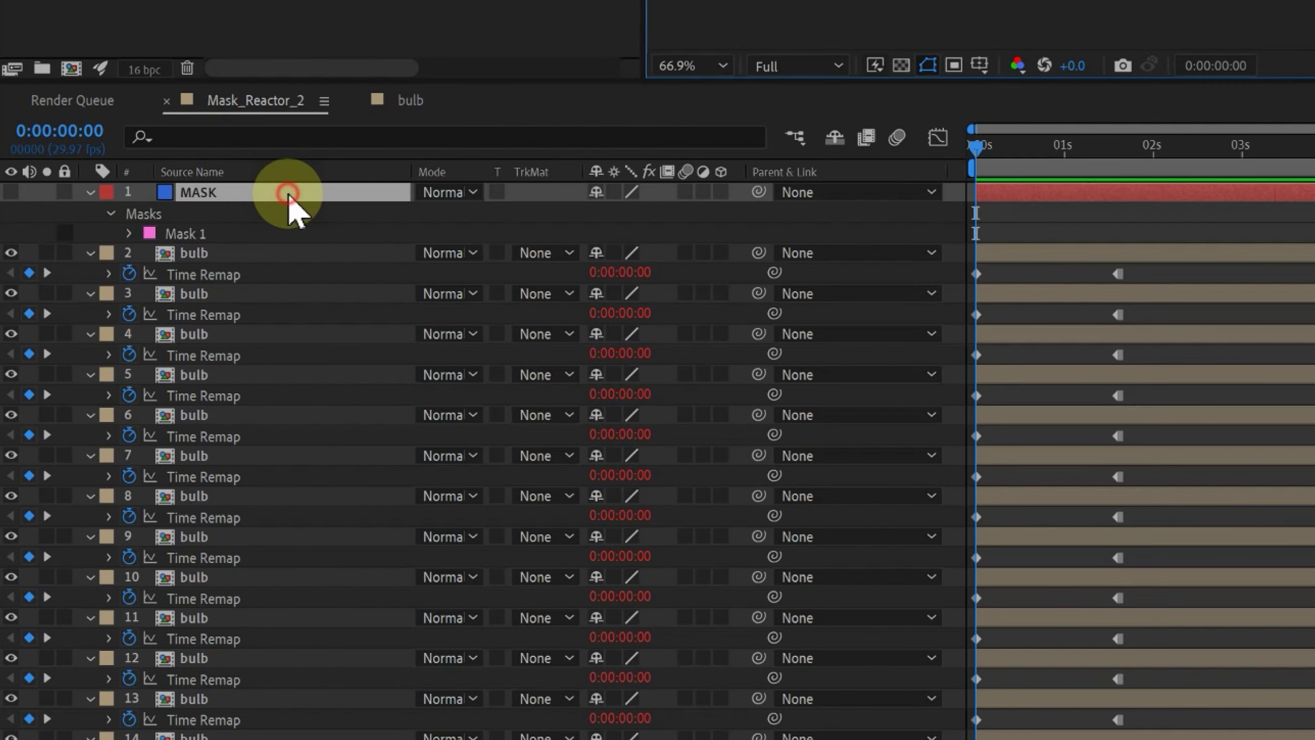
text(f)
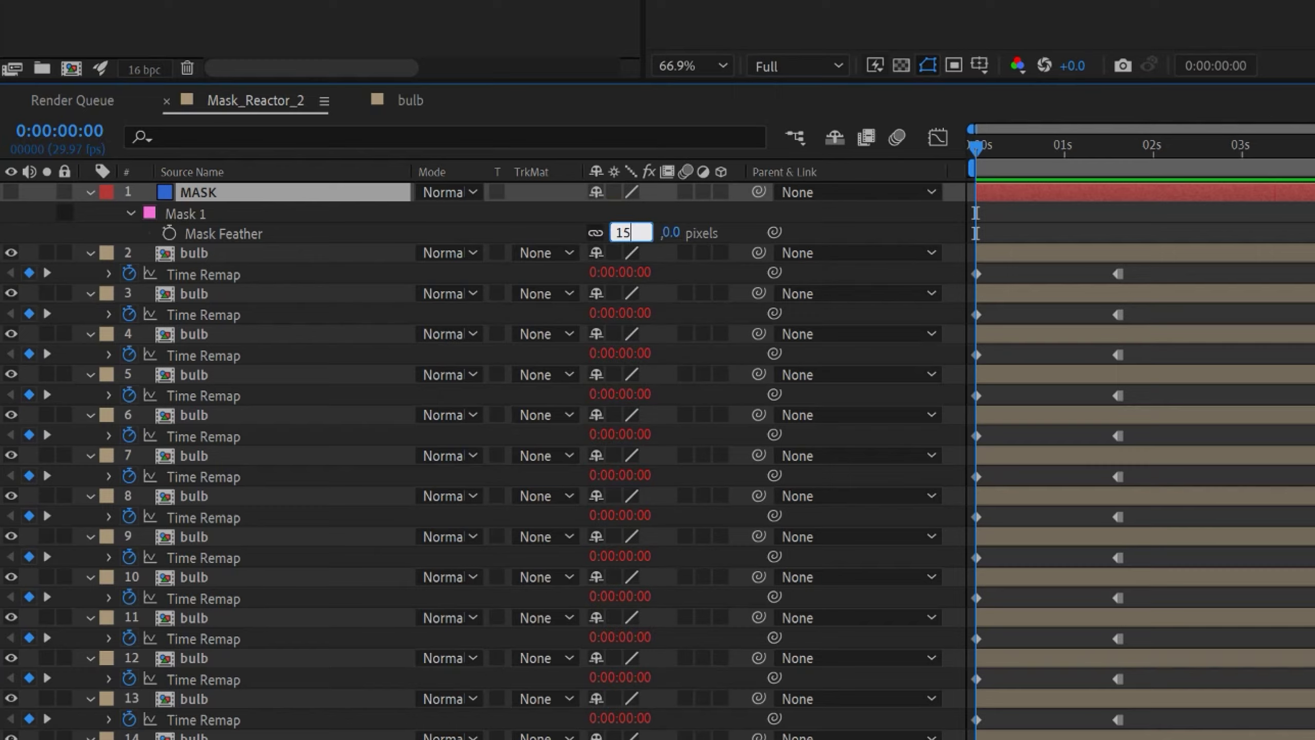
text(0)
key(Return)
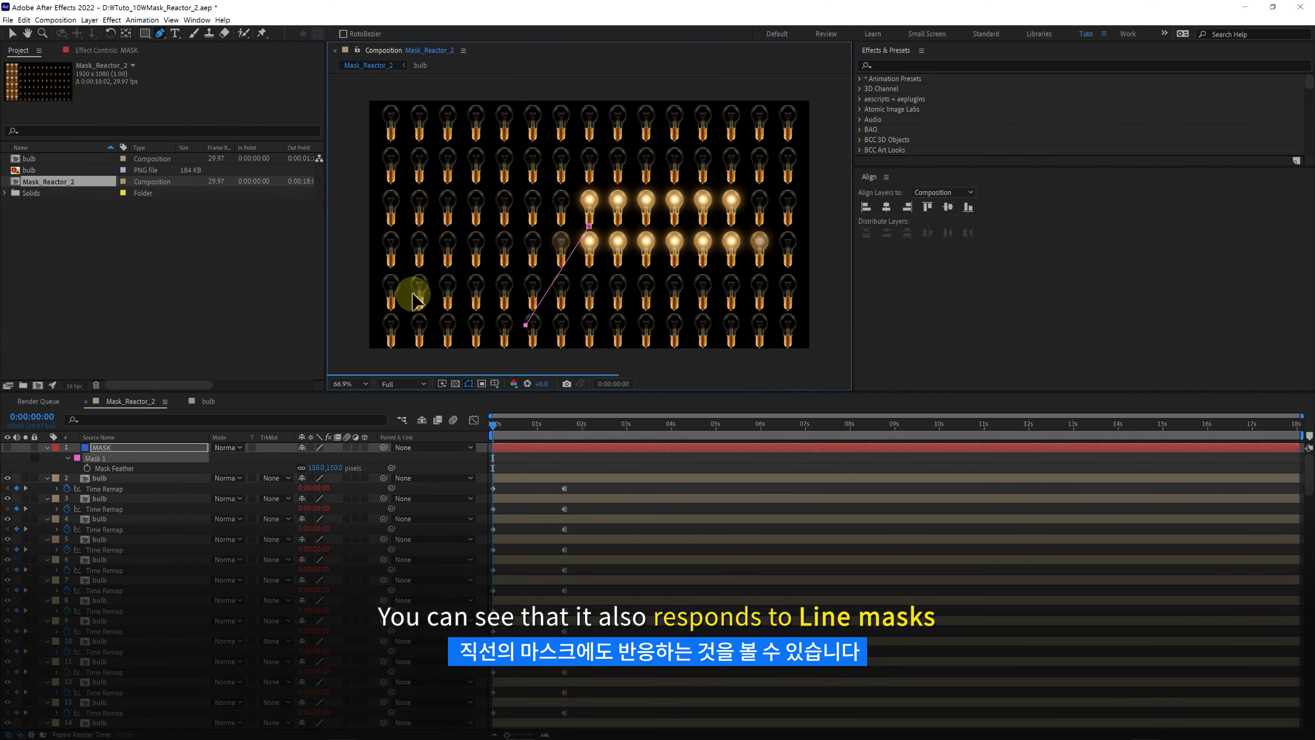
drag(414, 296, 592, 122)
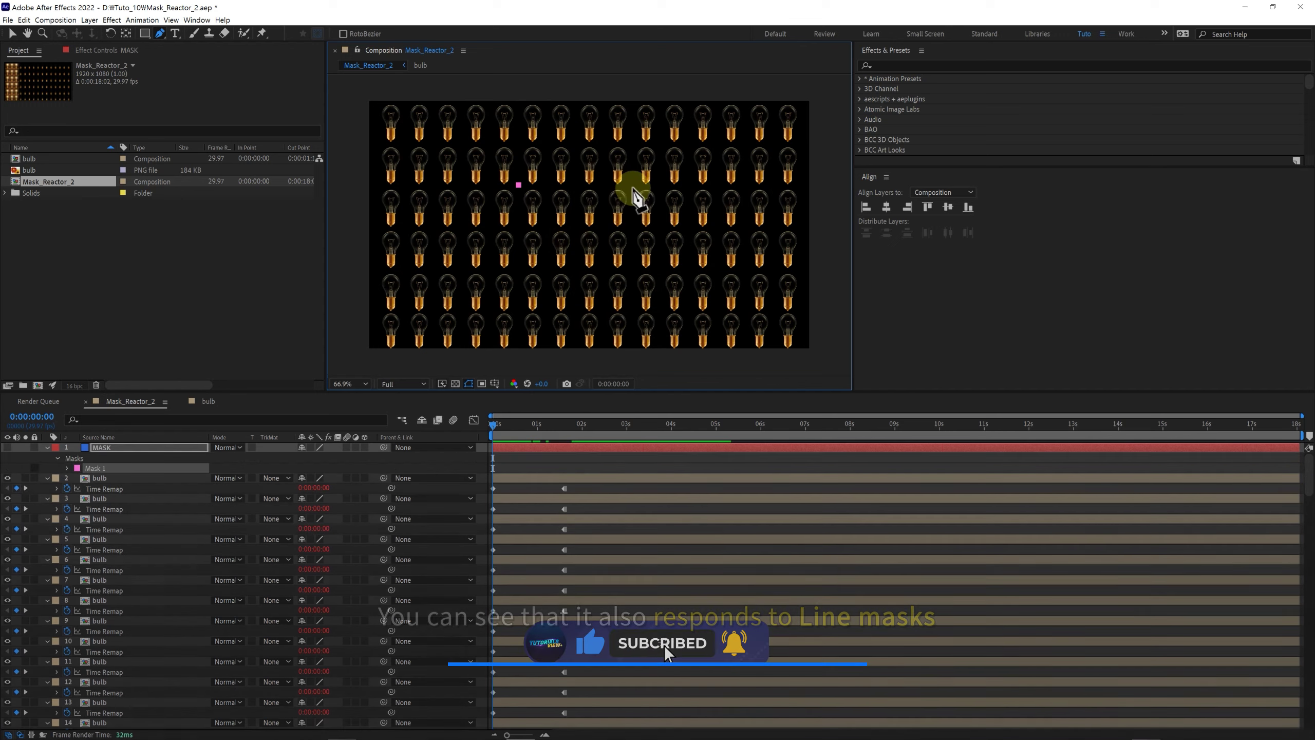
click(634, 269)
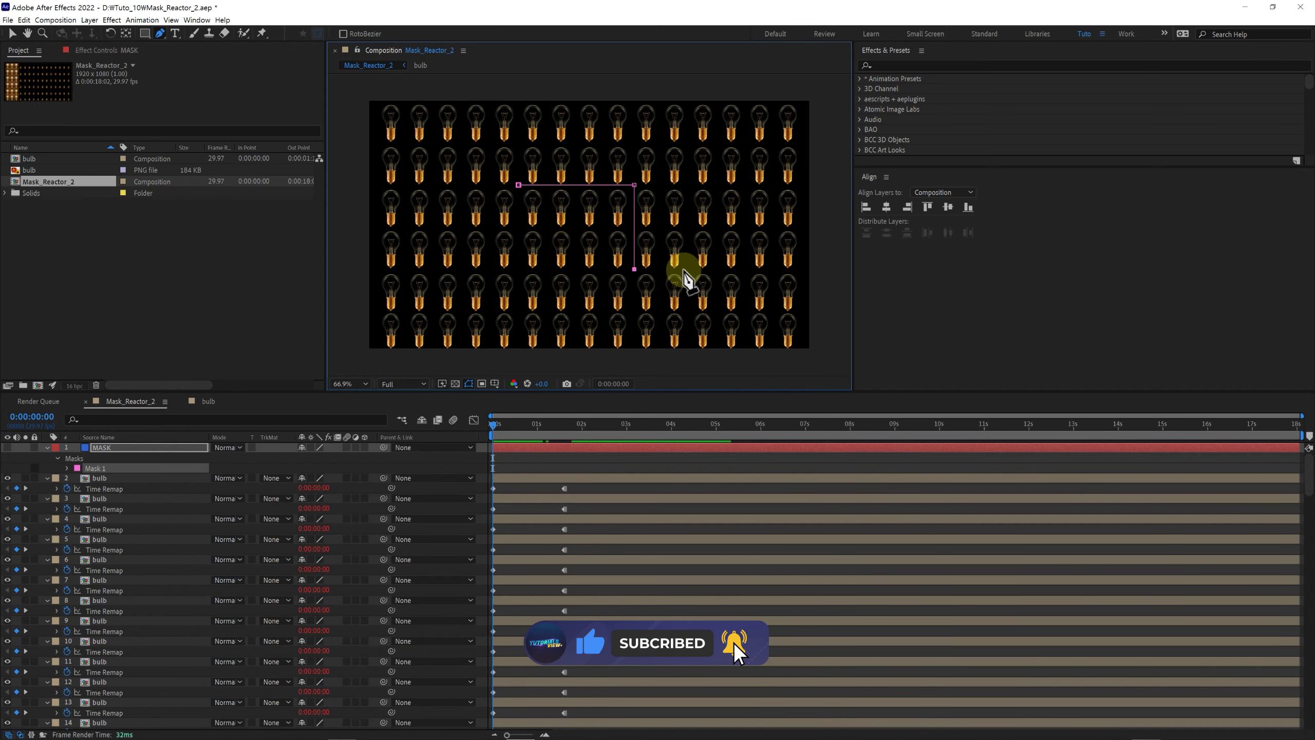
- Add two points to close the path into a triangle and drag it over the bulbs
click(690, 269)
click(689, 311)
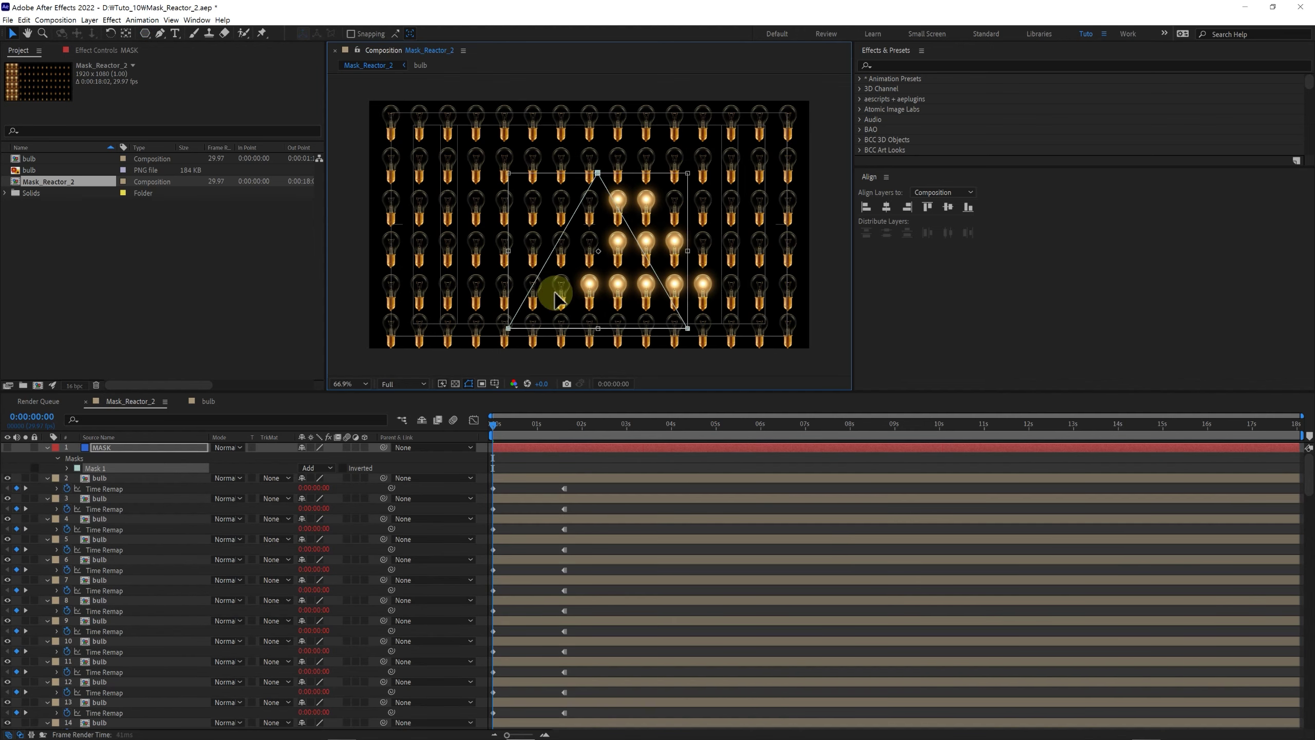
mouse_move(556, 299)
mouse_down()
mouse_move(581, 252)
mouse_move(638, 340)
mouse_move(698, 329)
mouse_up()
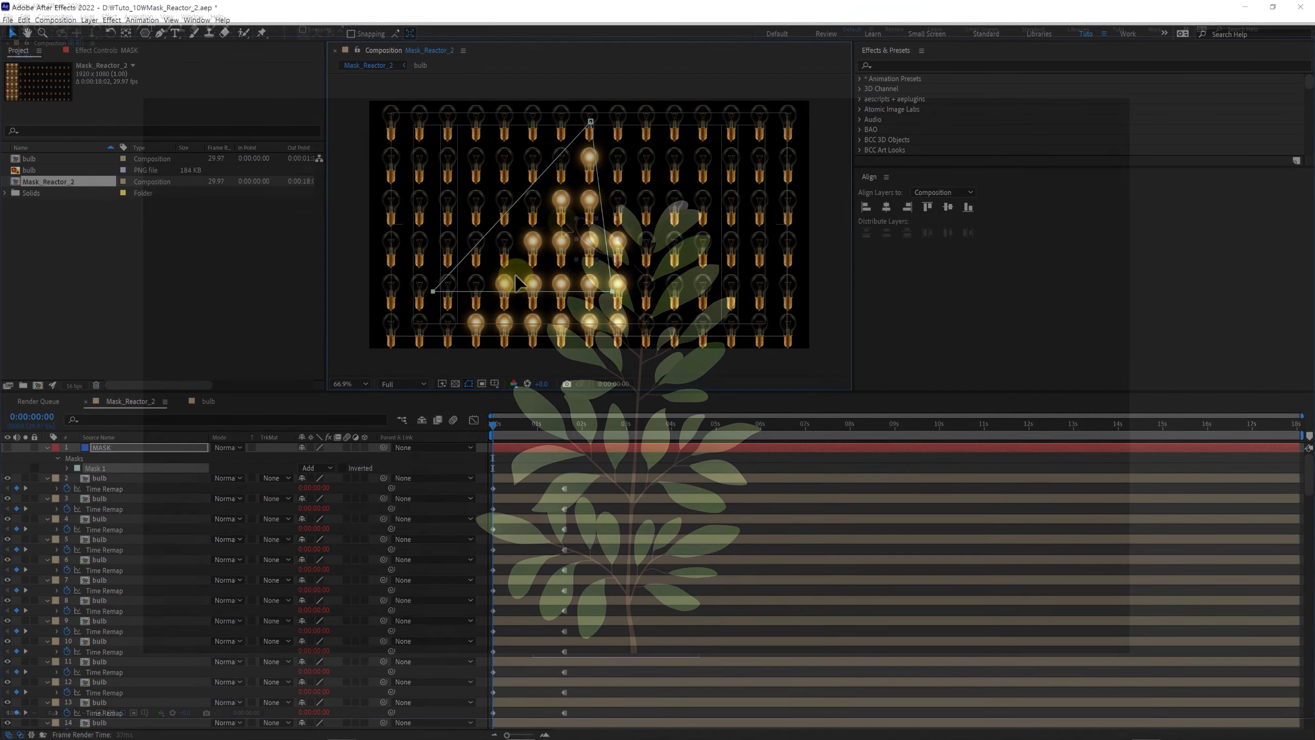